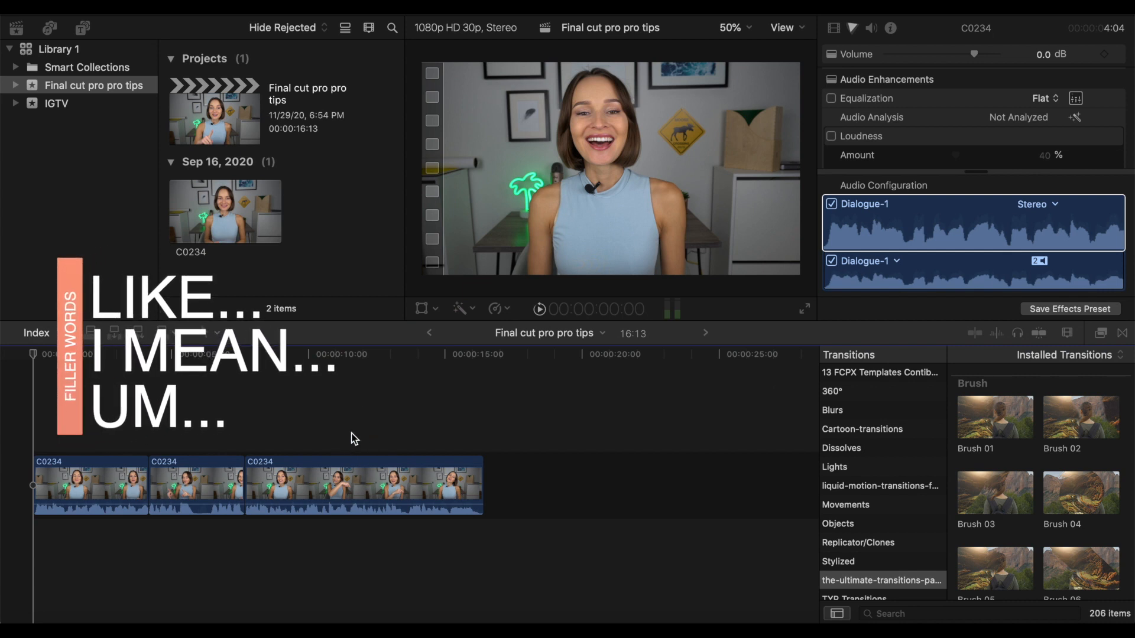
Split the third C0234 clip at about 00:00:12:25, after playing back the section around 13 seconds.
click(314, 421)
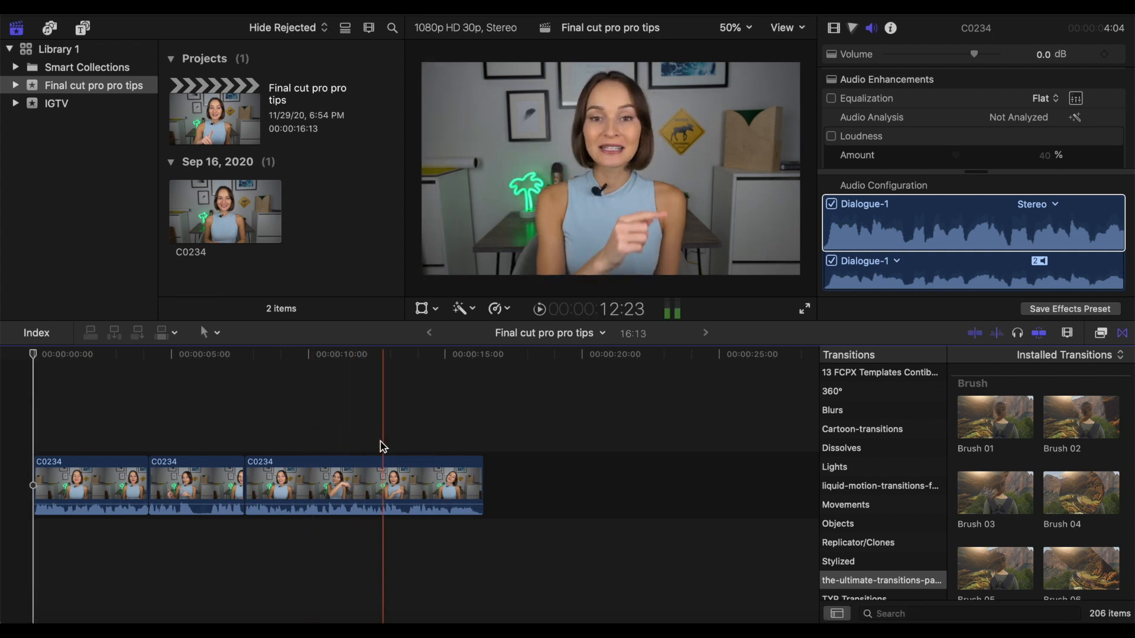
key(space)
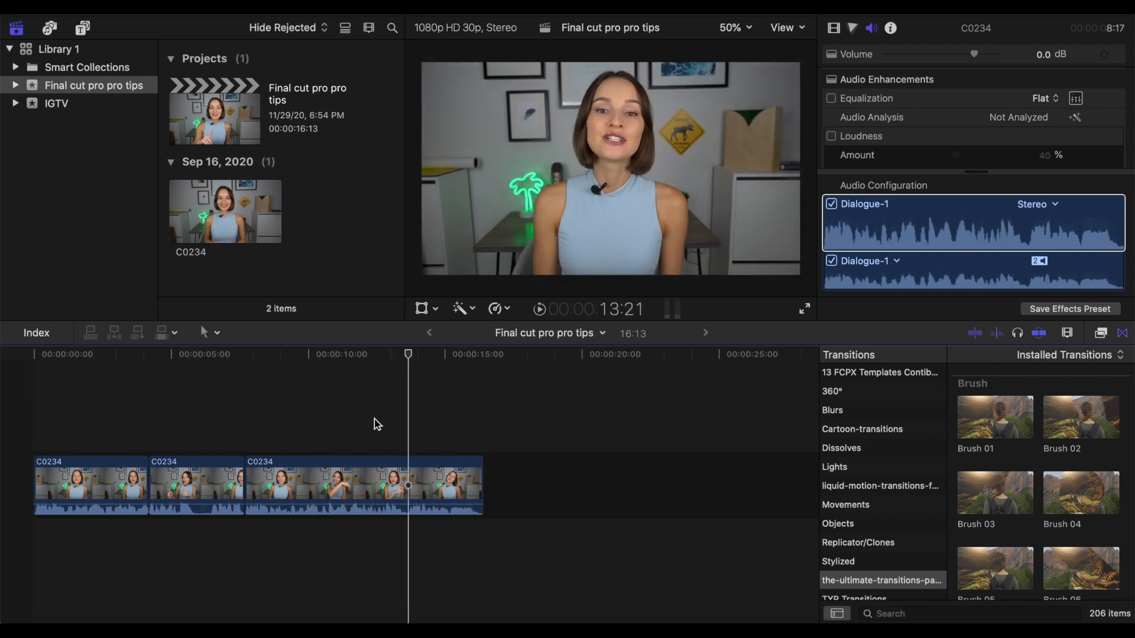
key(super+equal)
key(super+equal)
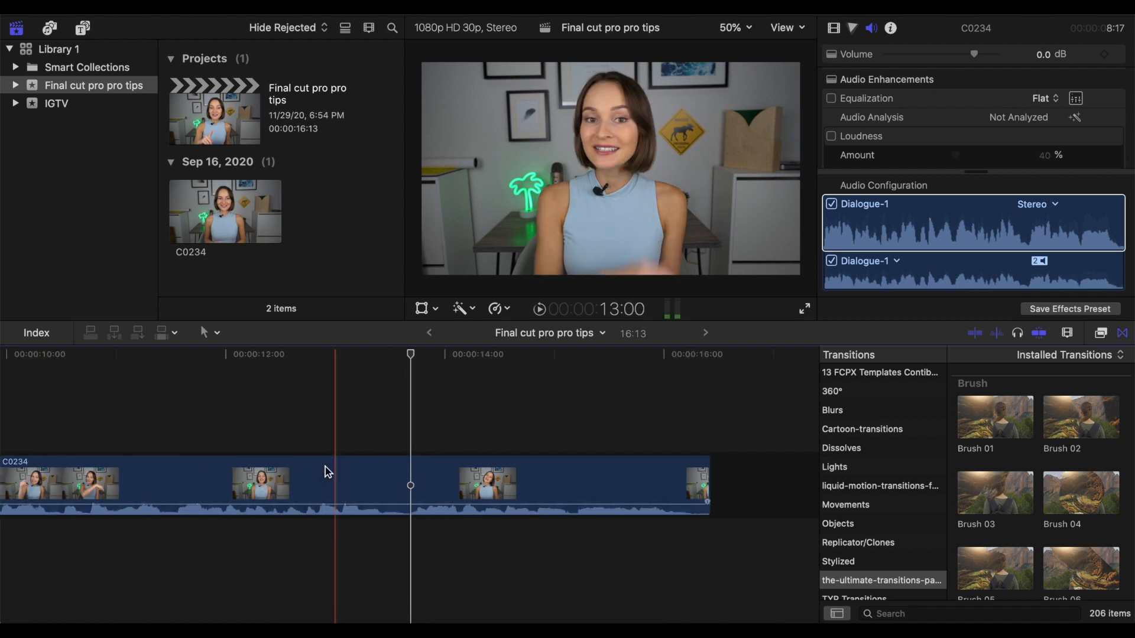
click(316, 463)
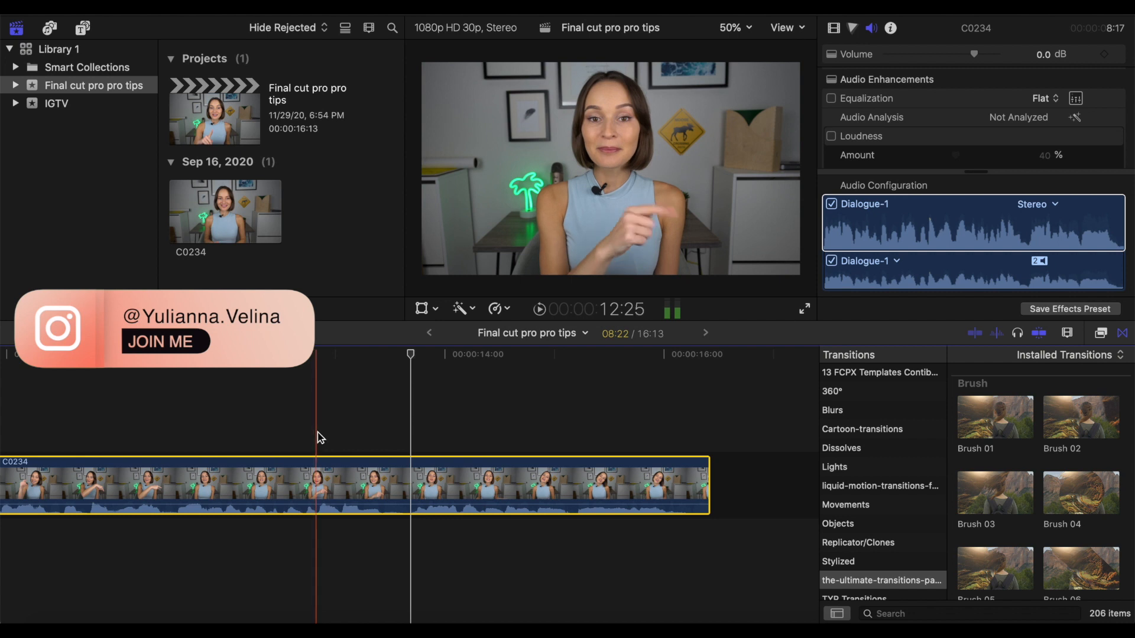
click(371, 355)
drag(371, 355, 318, 364)
key(super+b)
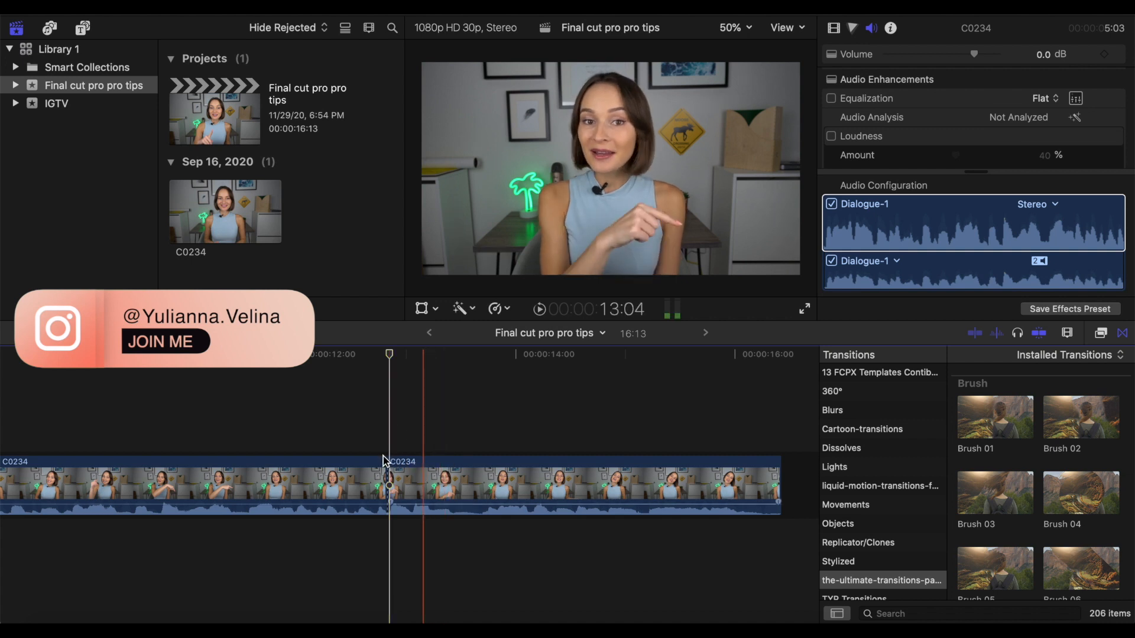
Split the clip again at about 00:00:13:20 and delete the segment of about 25 frames between the two cuts.
key(super+equal)
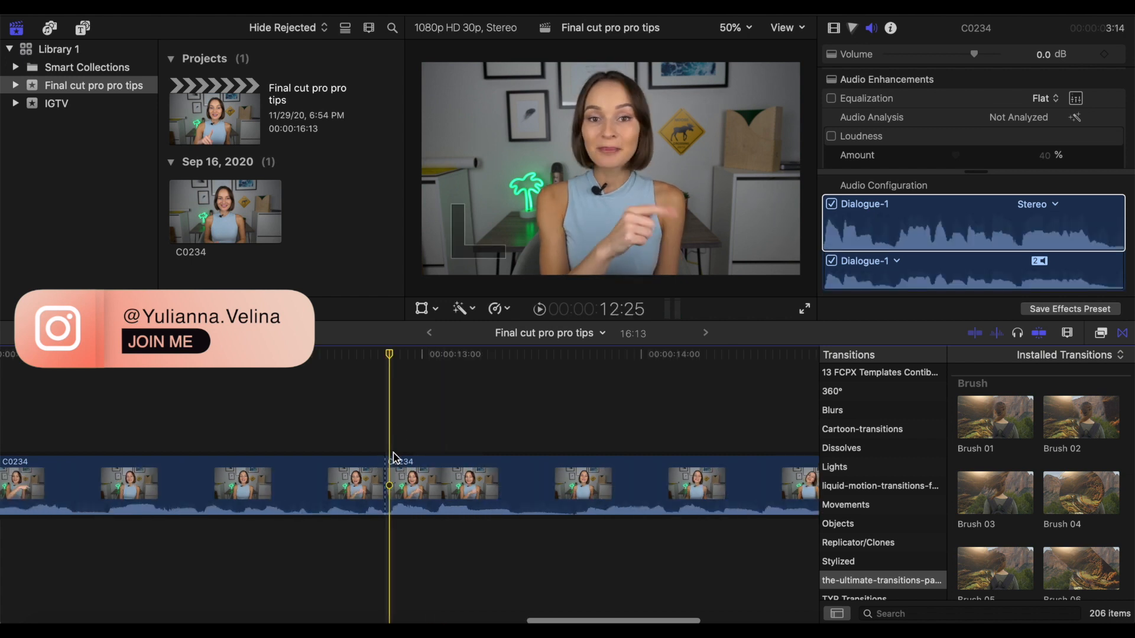
click(573, 472)
key(super+b)
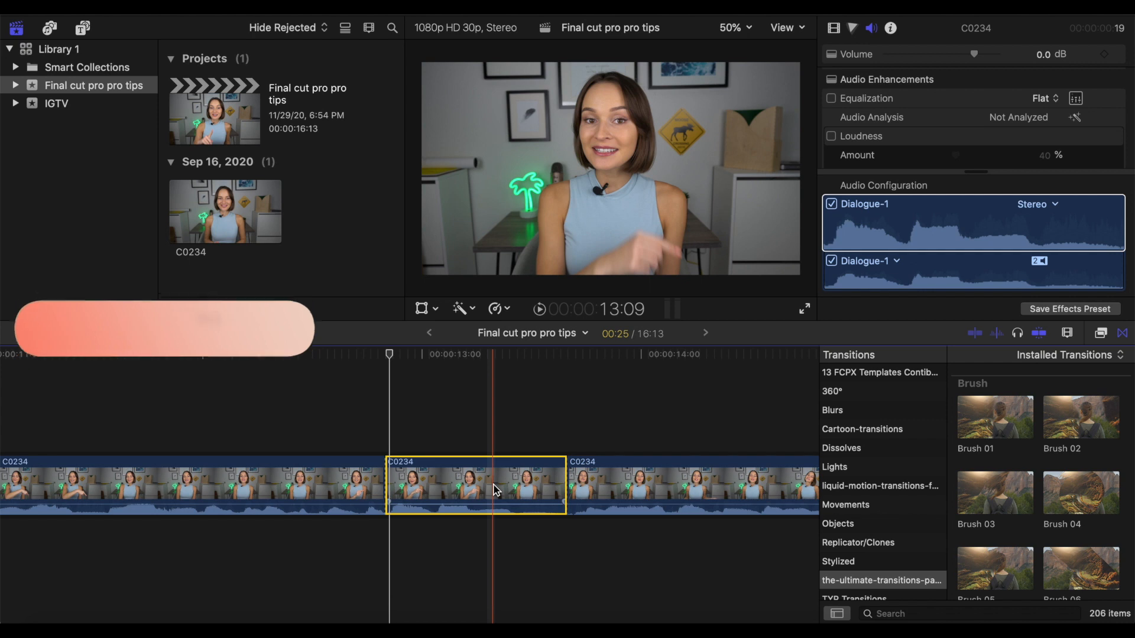
key(Delete)
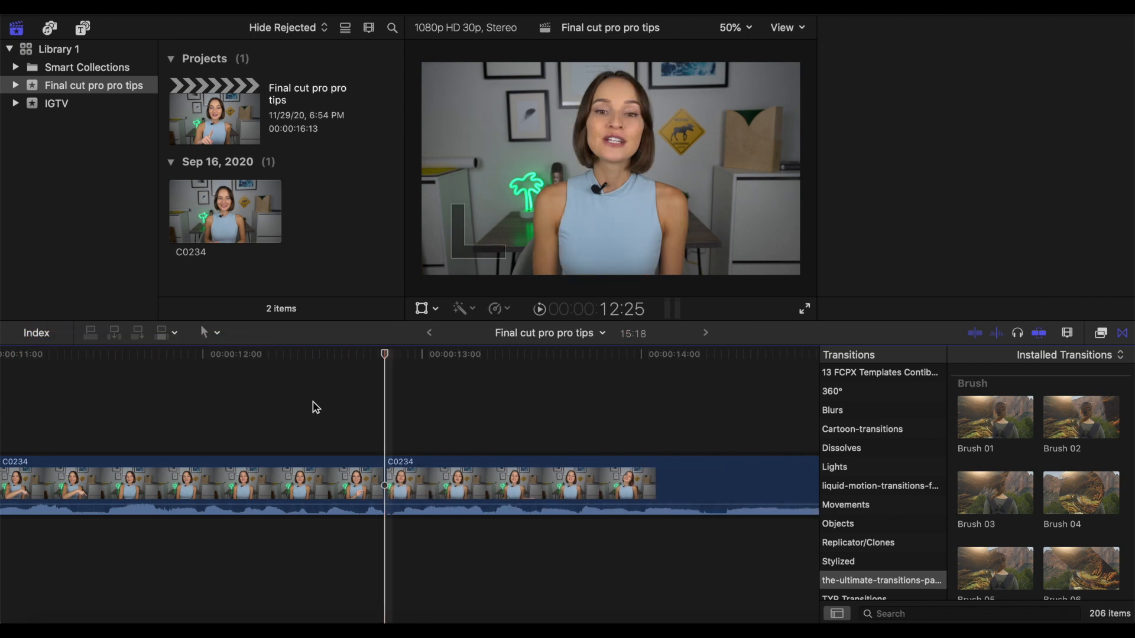
Undo the segment deletion and both splits in the third clip.
key(super+z)
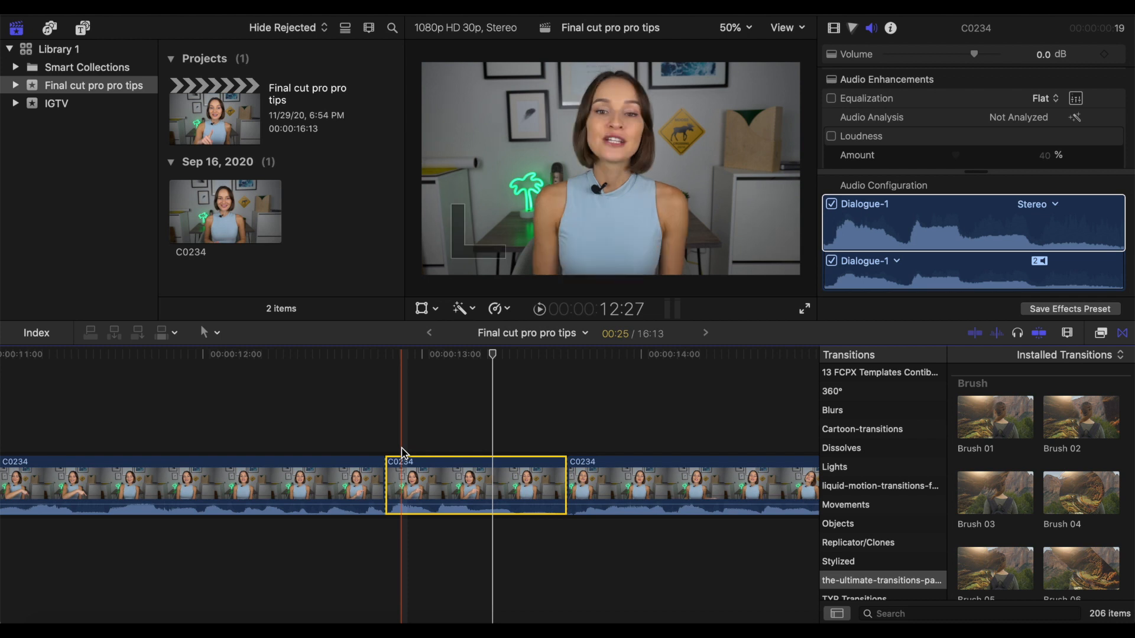
key(super+z)
key(super+z)
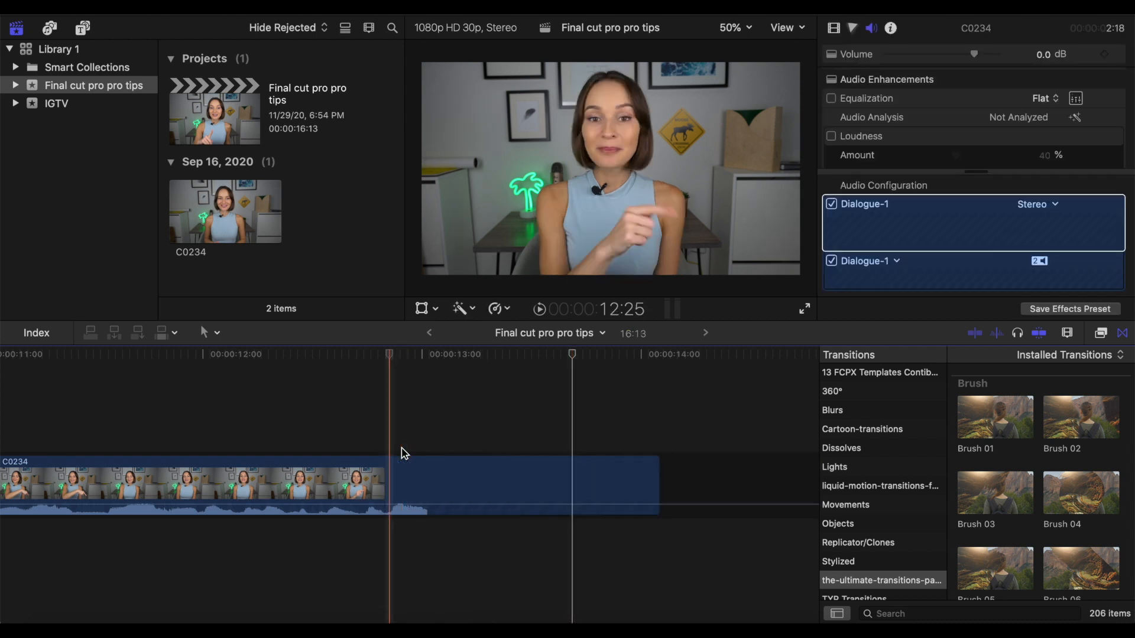
Split the second C0234 clip at 00:00:06:15.
click(438, 418)
key(space)
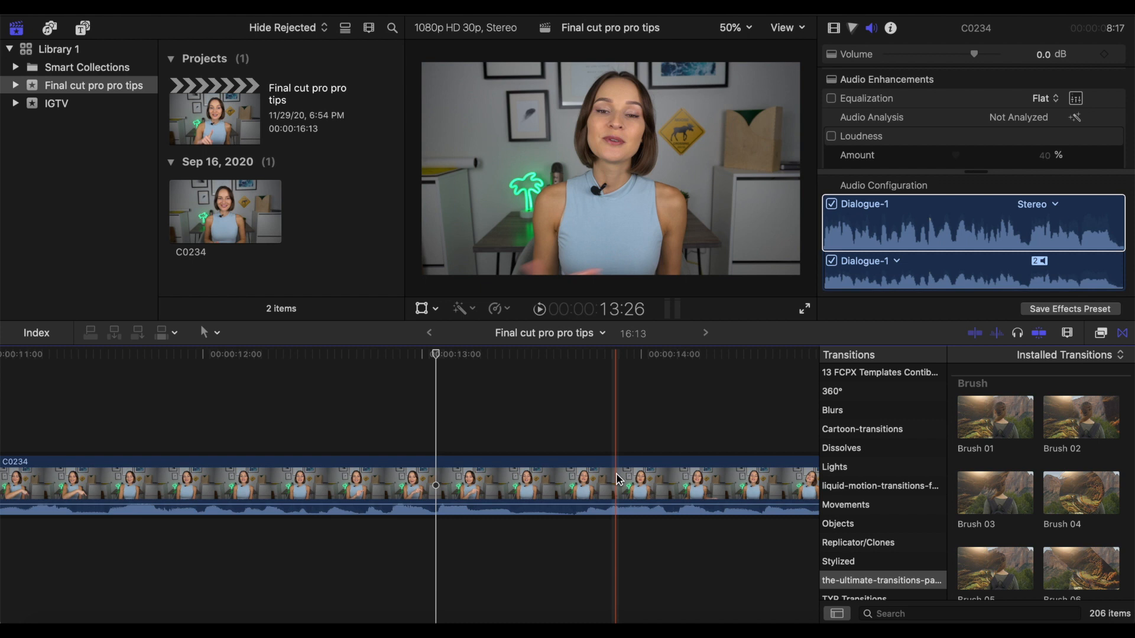
key(super+minus)
key(super+minus)
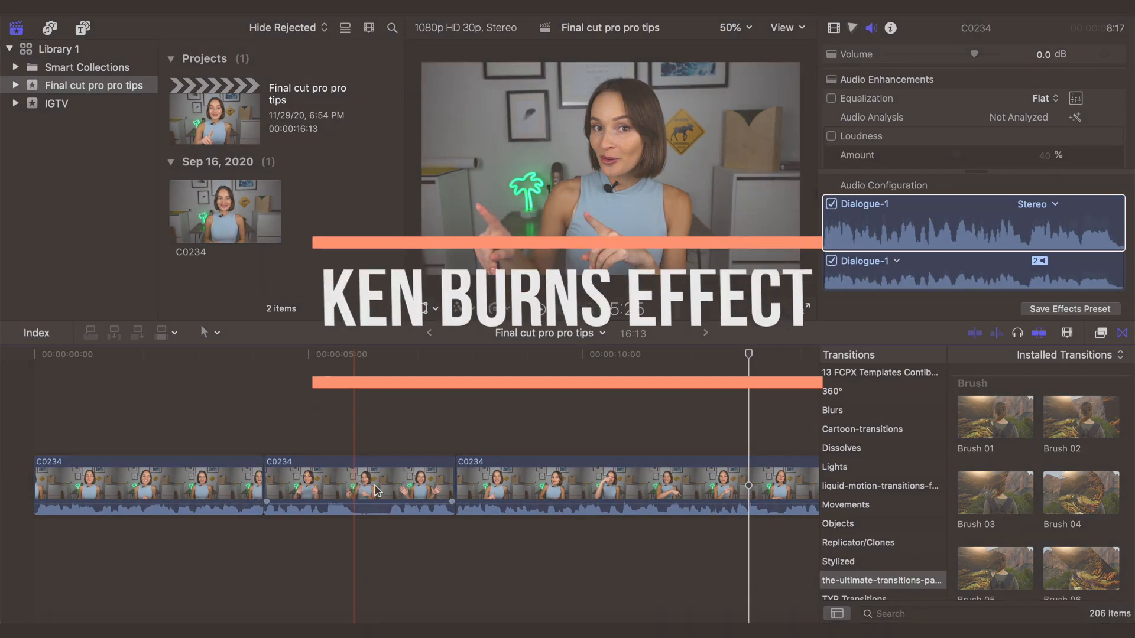
click(390, 449)
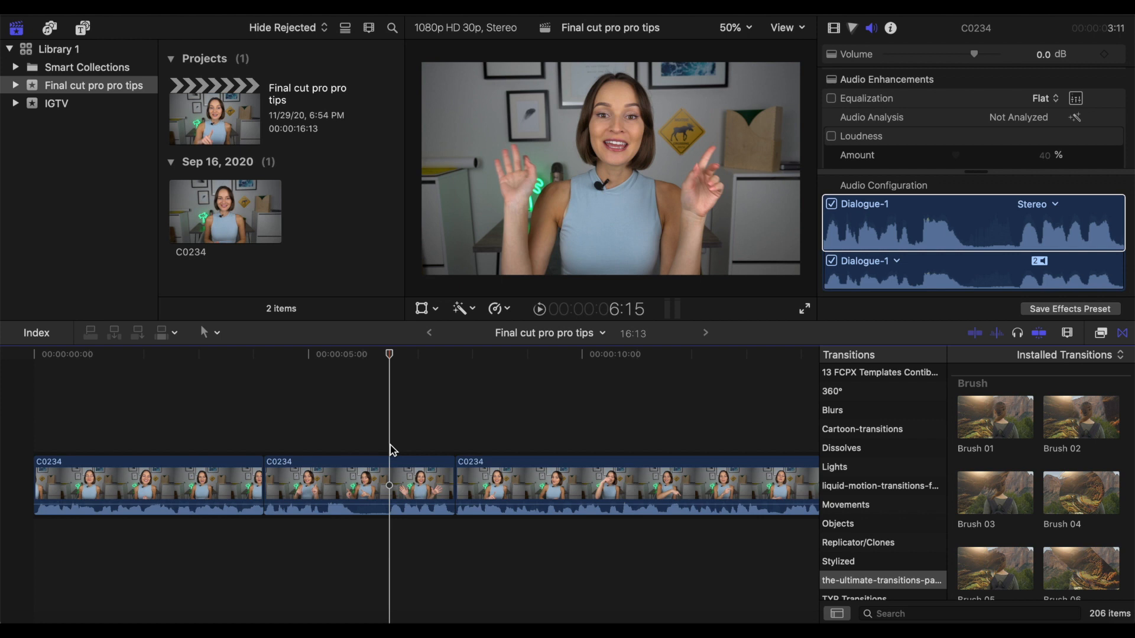
click(390, 447)
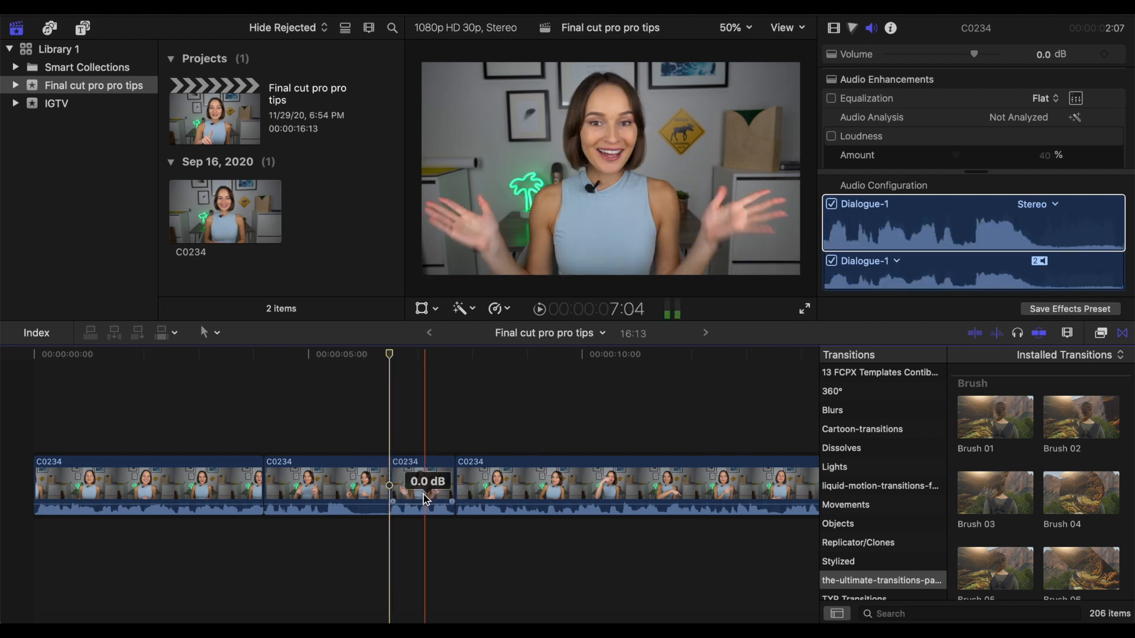
key(super+b)
Transform the short segment after the 00:00:06:15 cut, with the viewer at 25%: enlarge it and shift it slightly down to frame the speaker closer.
click(431, 477)
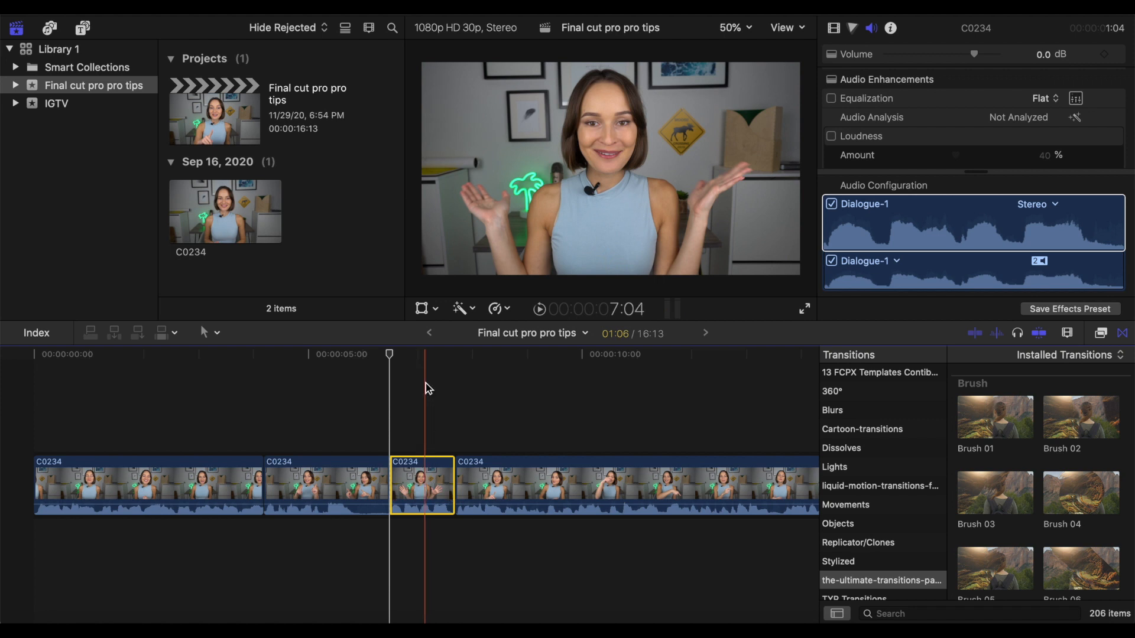
click(436, 310)
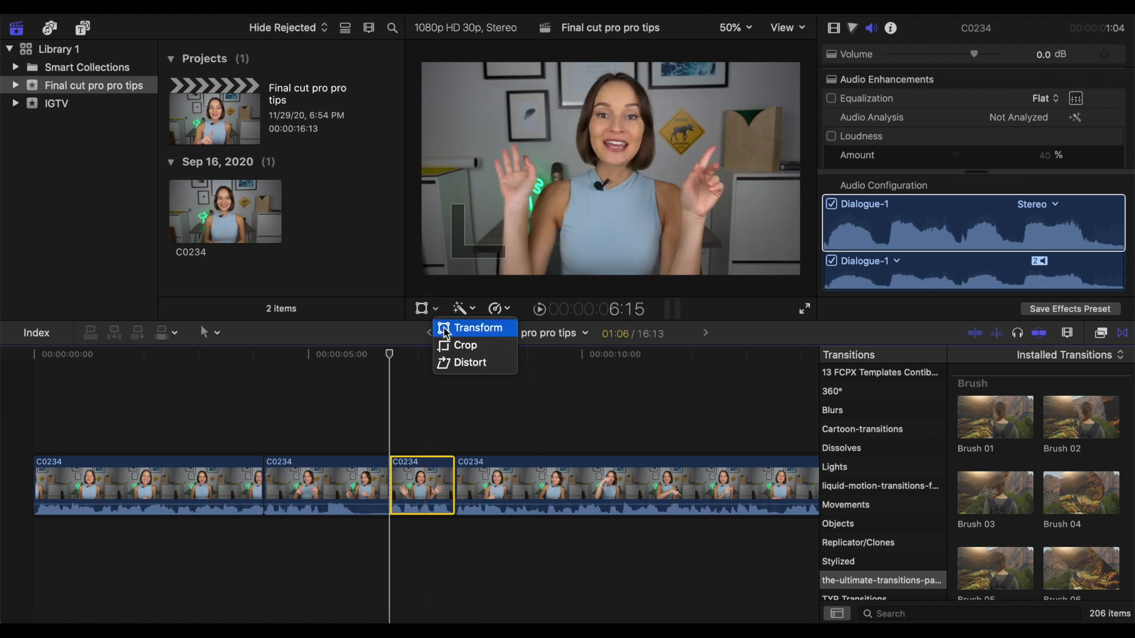
click(445, 327)
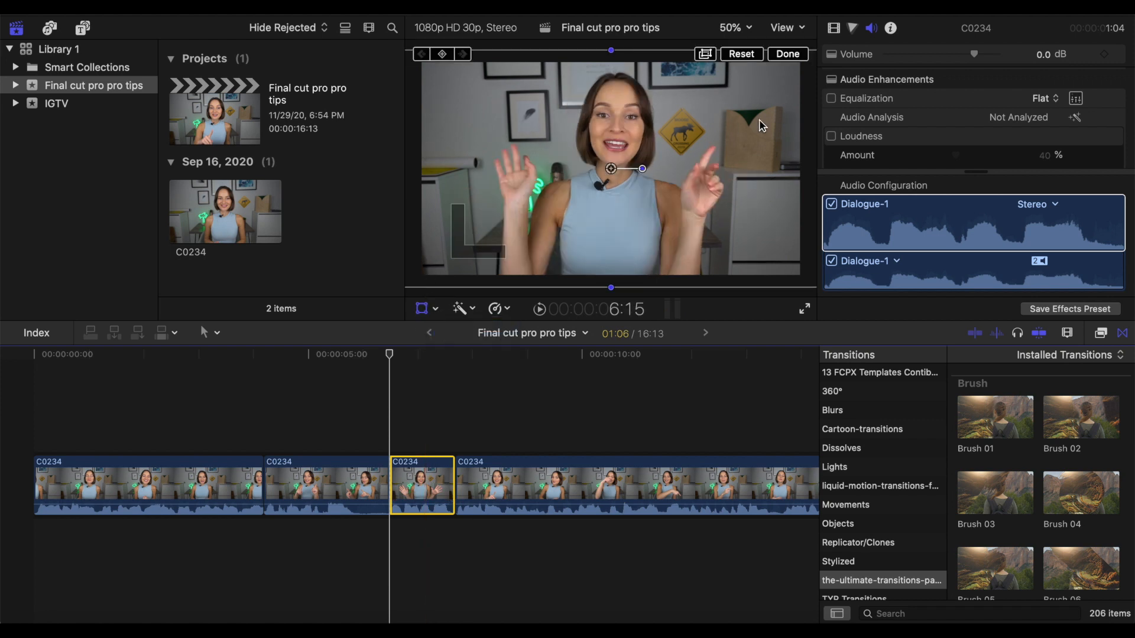
click(803, 28)
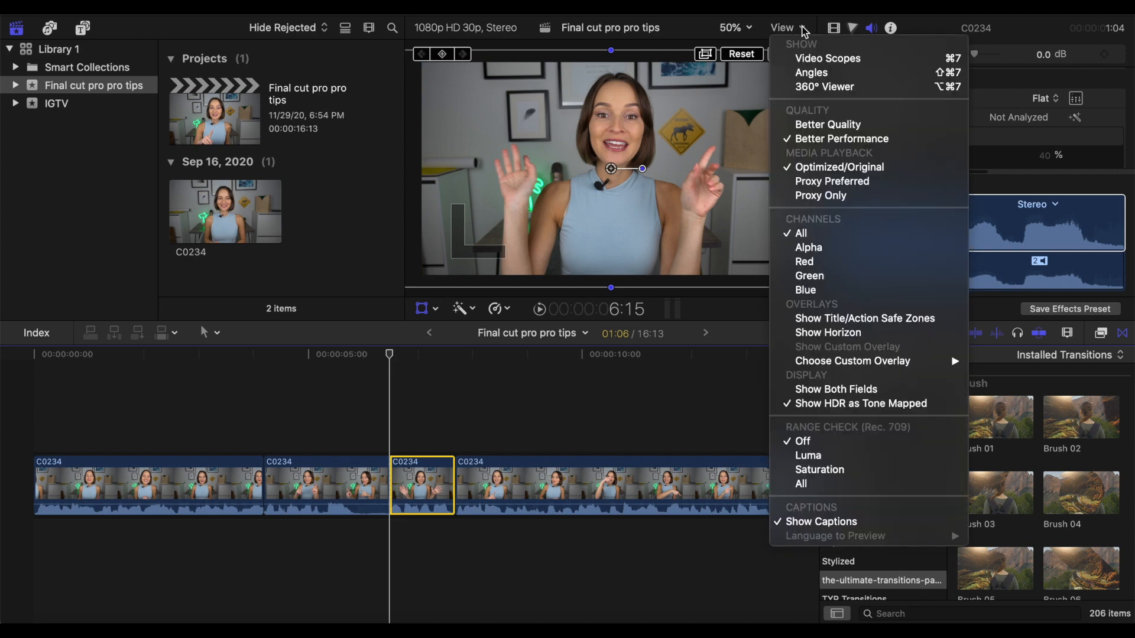
click(749, 30)
click(749, 30)
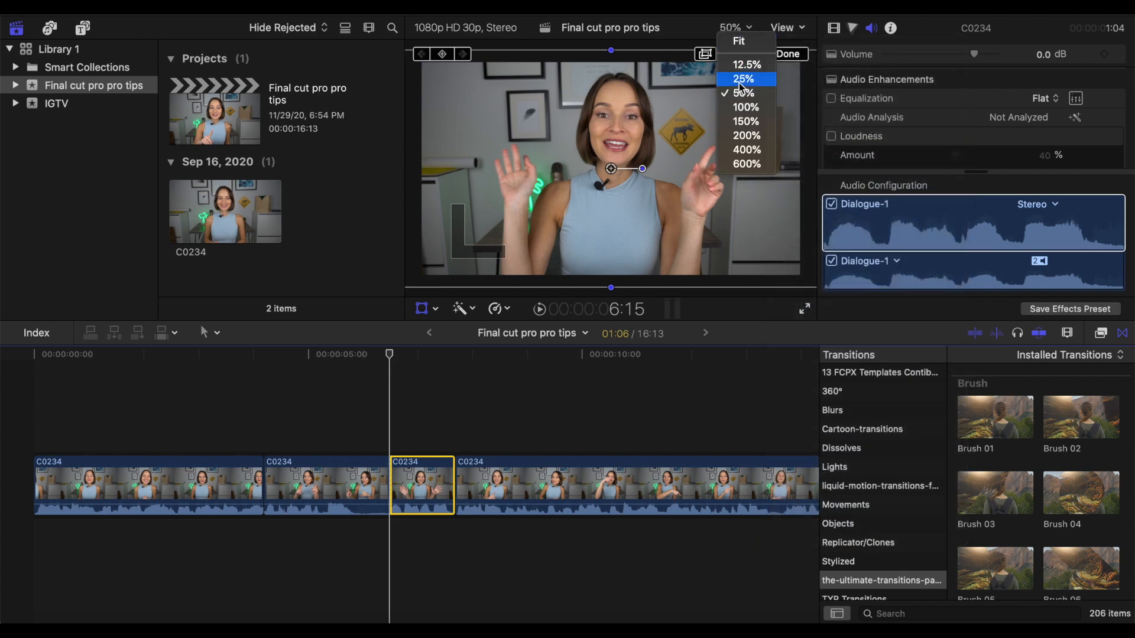
click(742, 84)
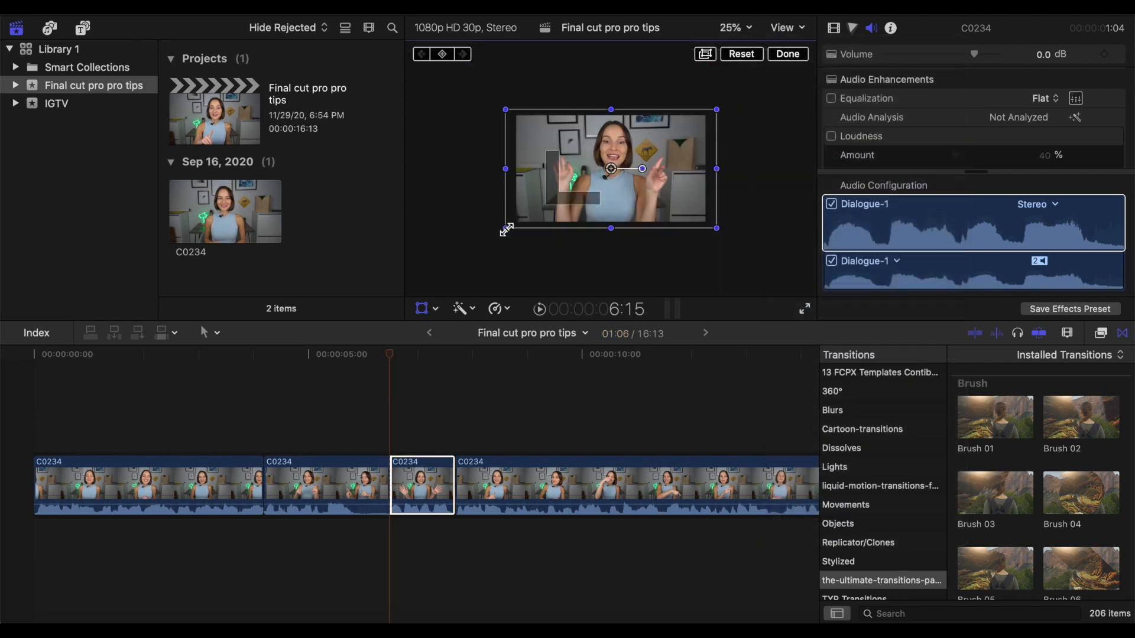
drag(507, 230, 497, 244)
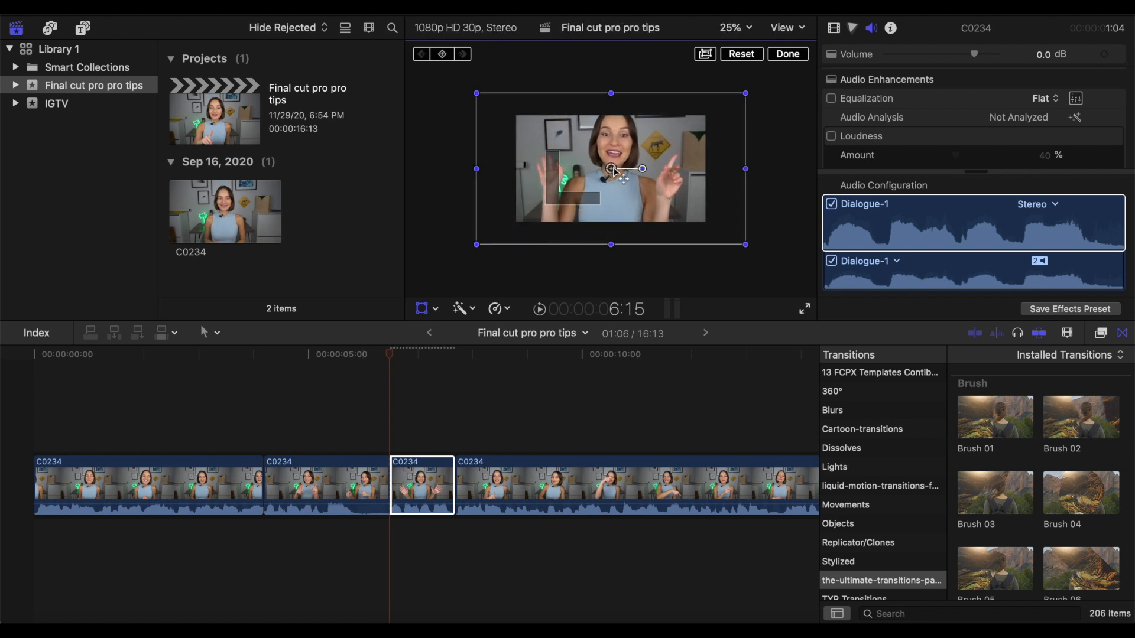
drag(615, 172, 611, 185)
drag(477, 261, 471, 266)
click(788, 54)
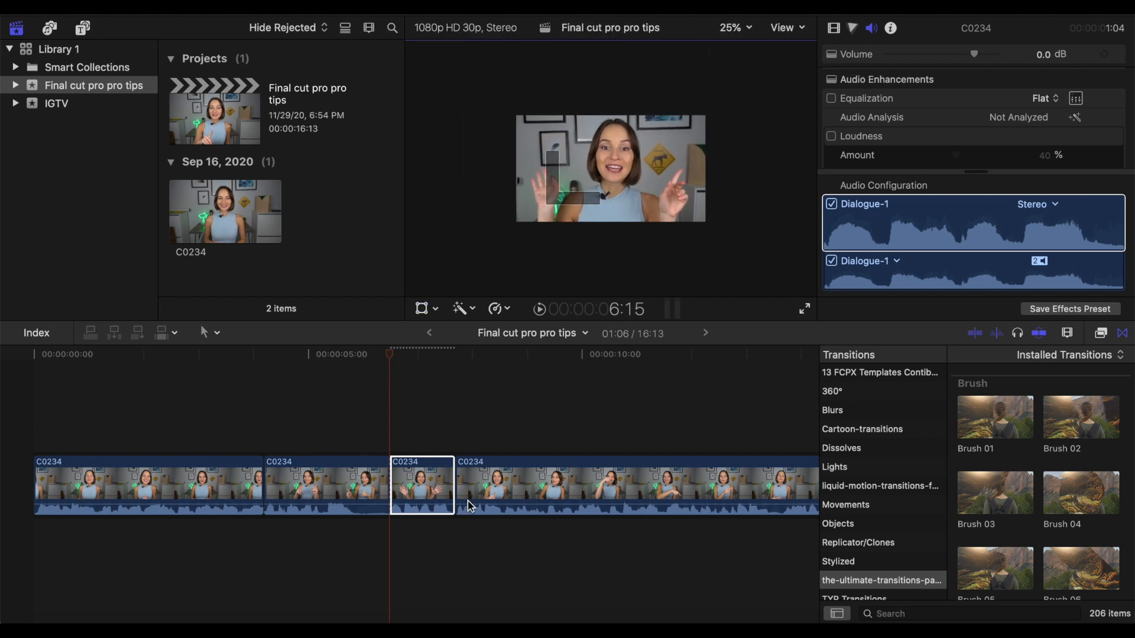
Restore the viewer to 50% and play back the second clip through the enlarged segment to review the zoom.
click(734, 27)
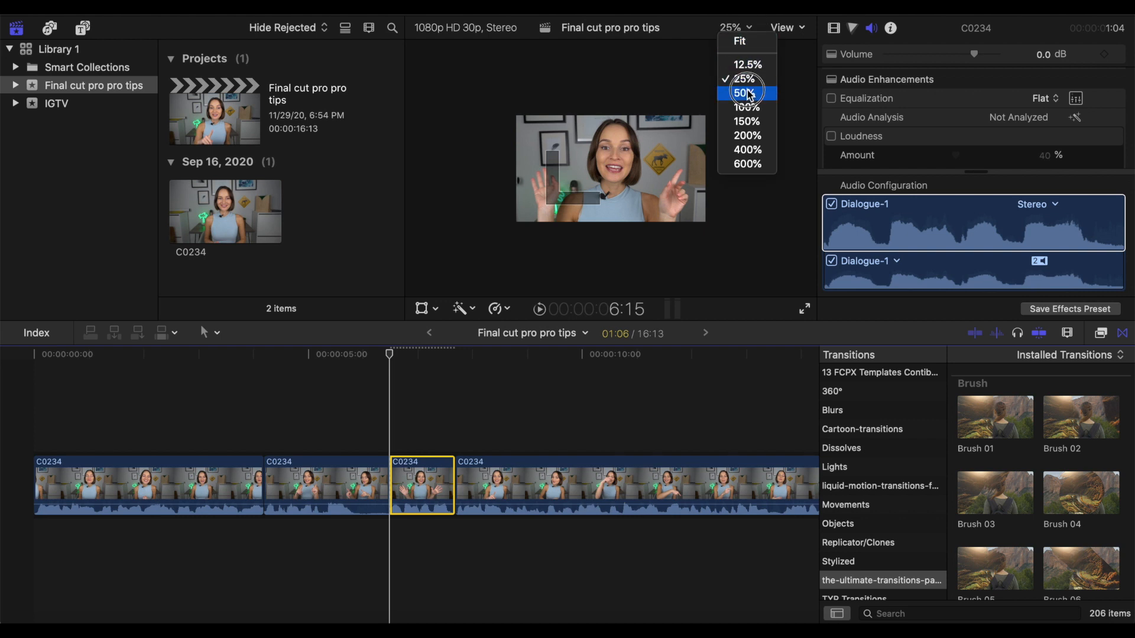
click(746, 94)
click(357, 413)
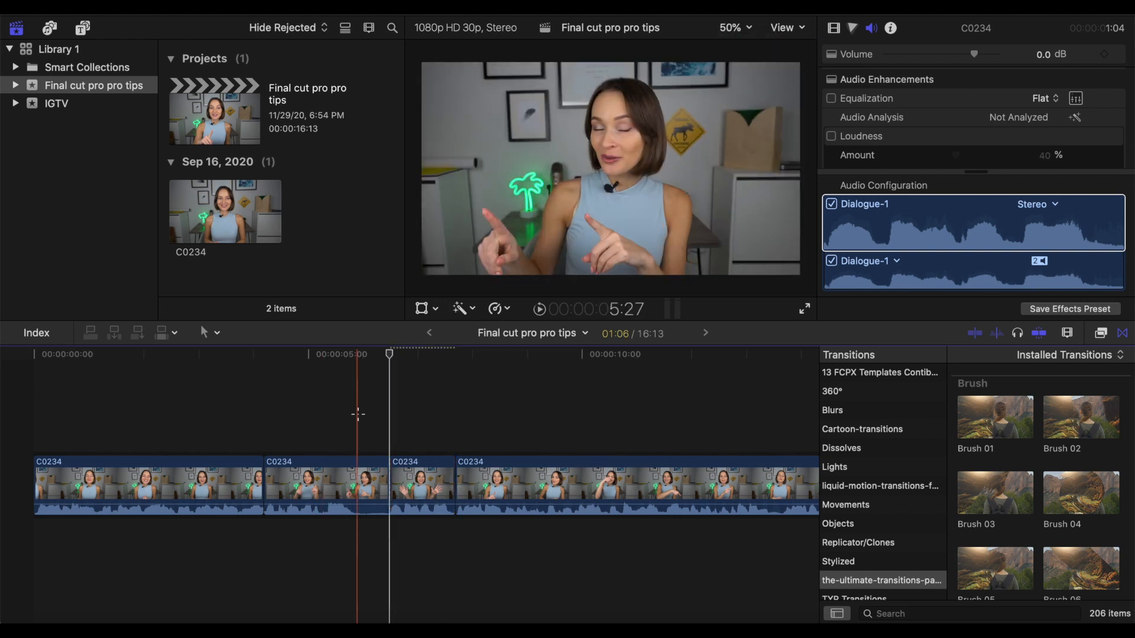
key(super+4)
click(287, 413)
key(space)
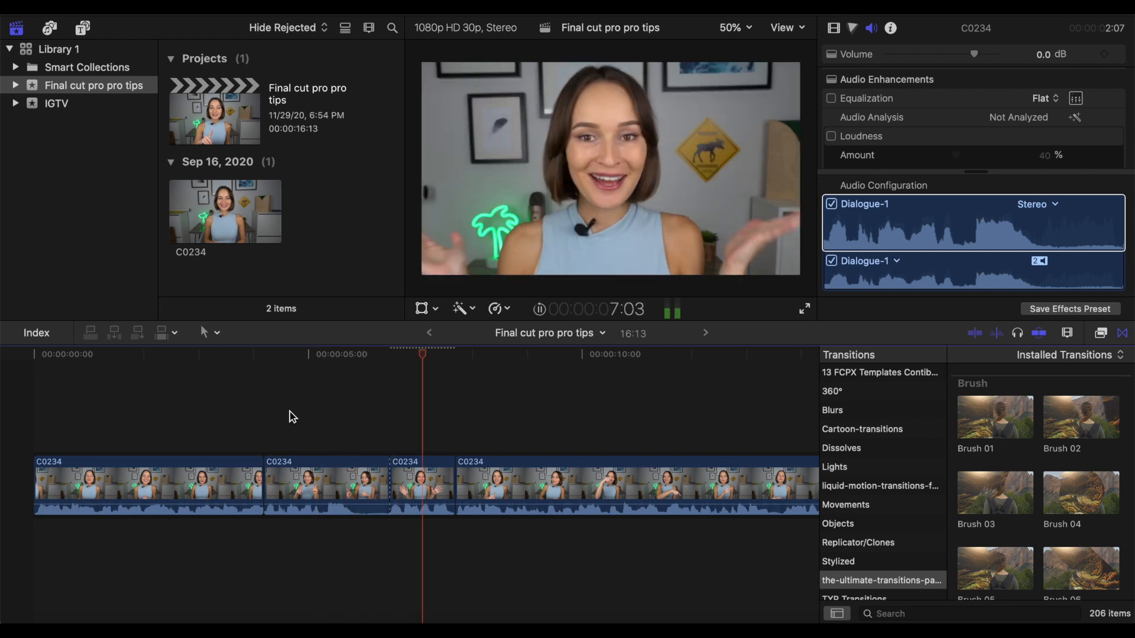
key(space)
Switch to Safari and search YouTube for "blooper beep sound effect".
click(542, 435)
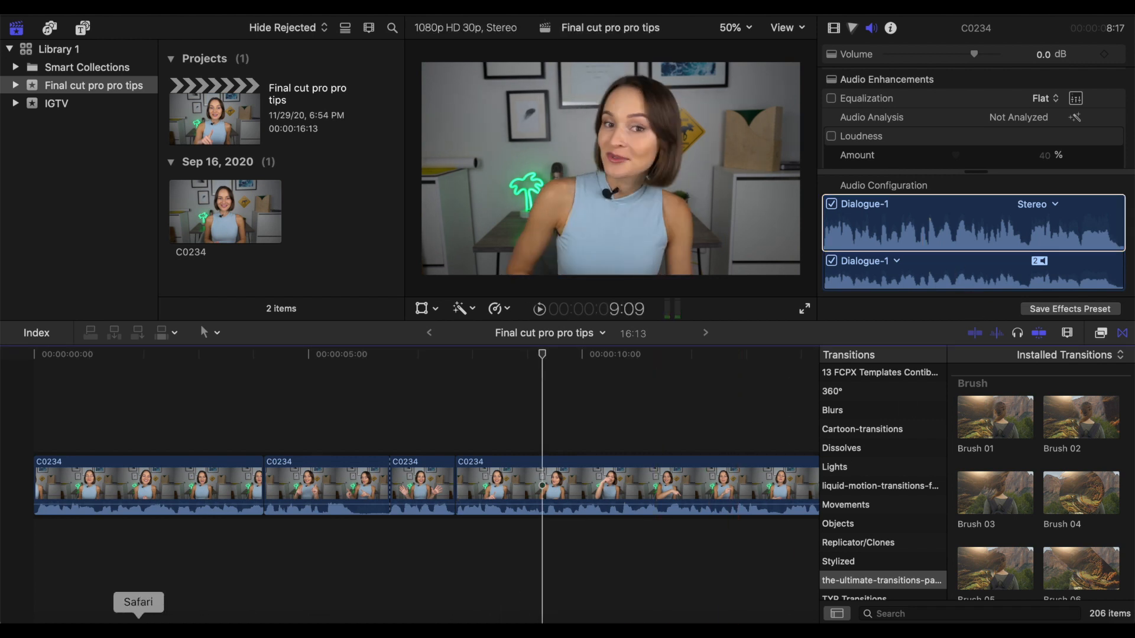
click(138, 621)
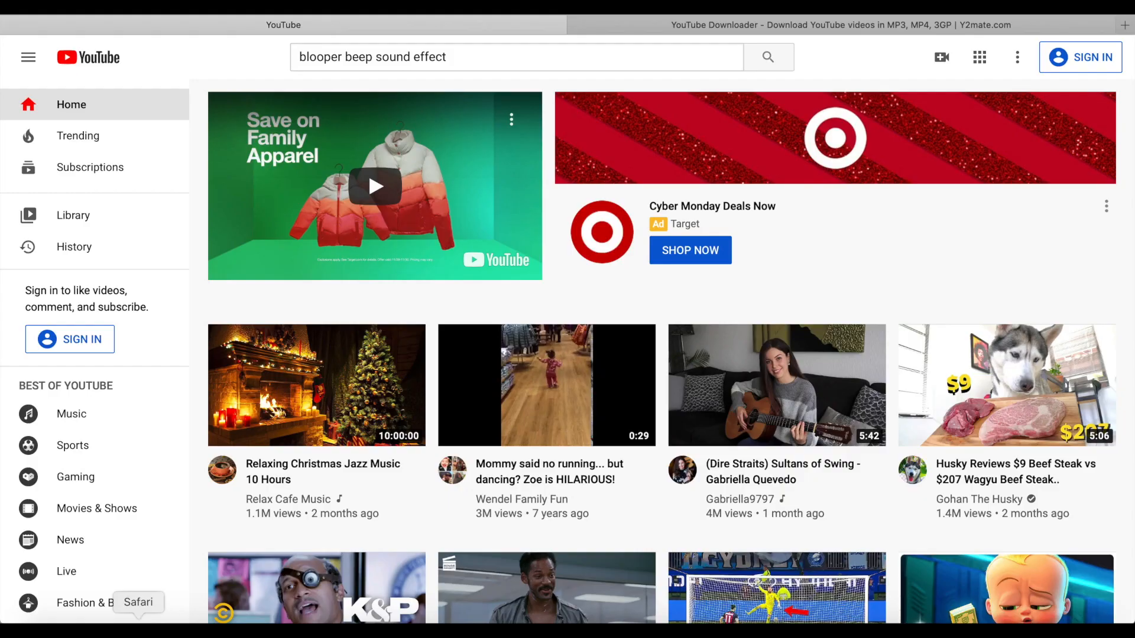
click(491, 60)
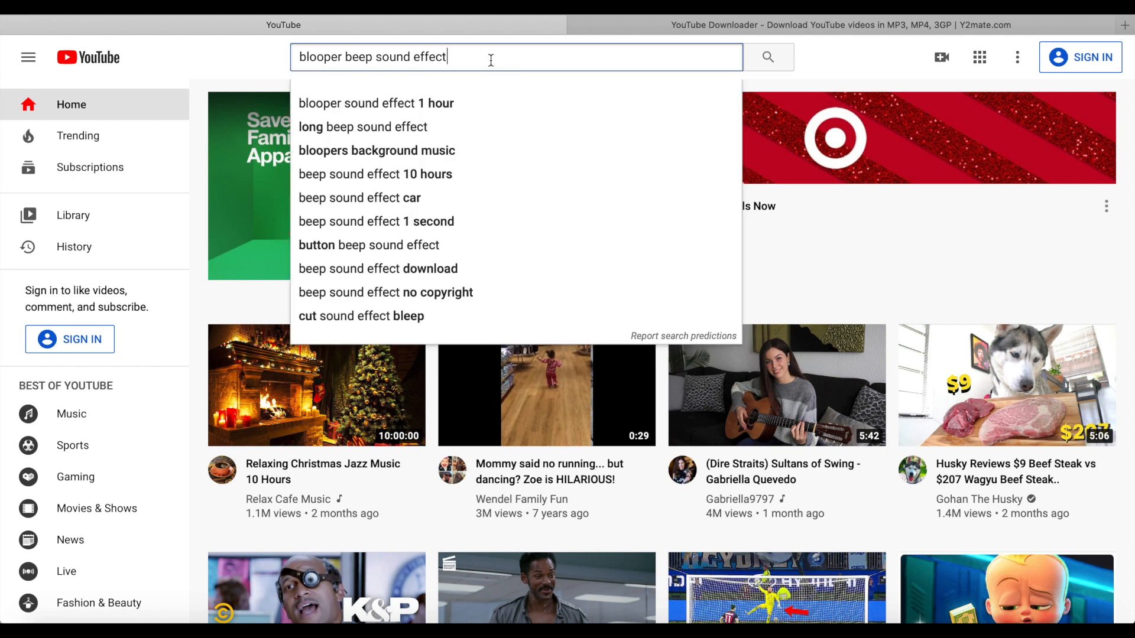
key(Return)
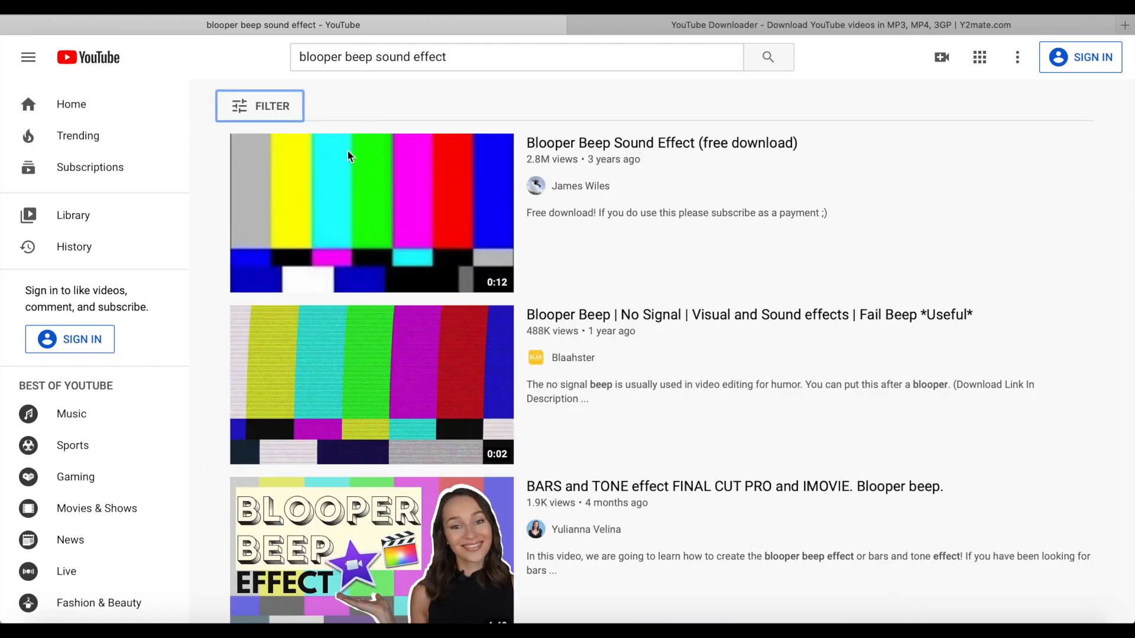
Look through the results, open the video "Blooper Beep | No Signal | Visual and Sound effects | Fail Beep *Useful*", and get its page link.
scroll(461, 408, down, 3)
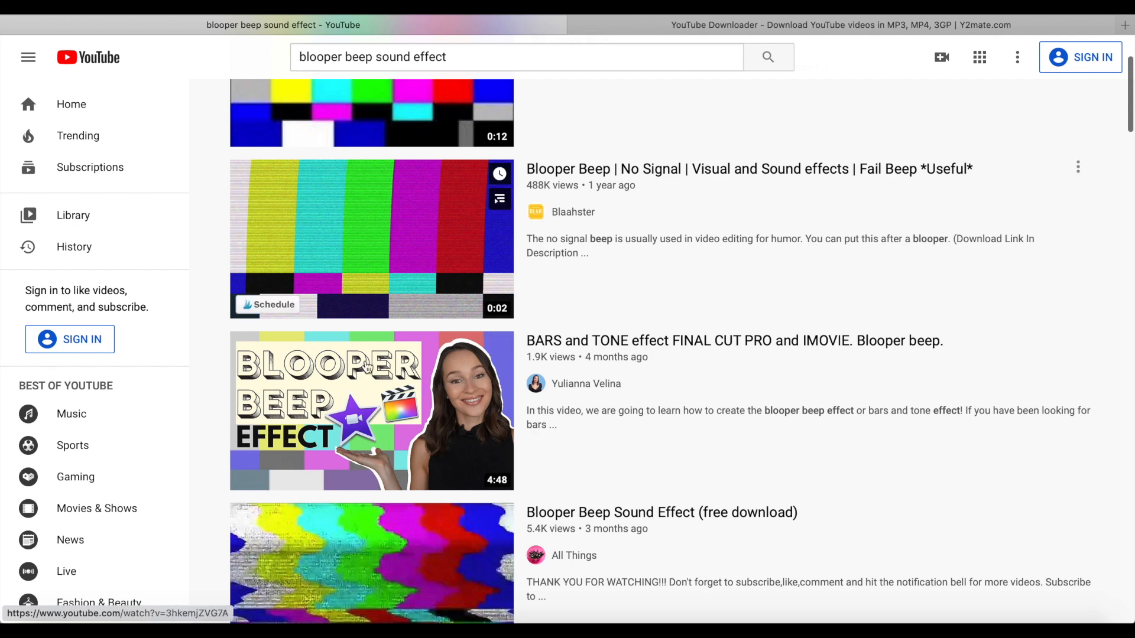
scroll(497, 408, up, 3)
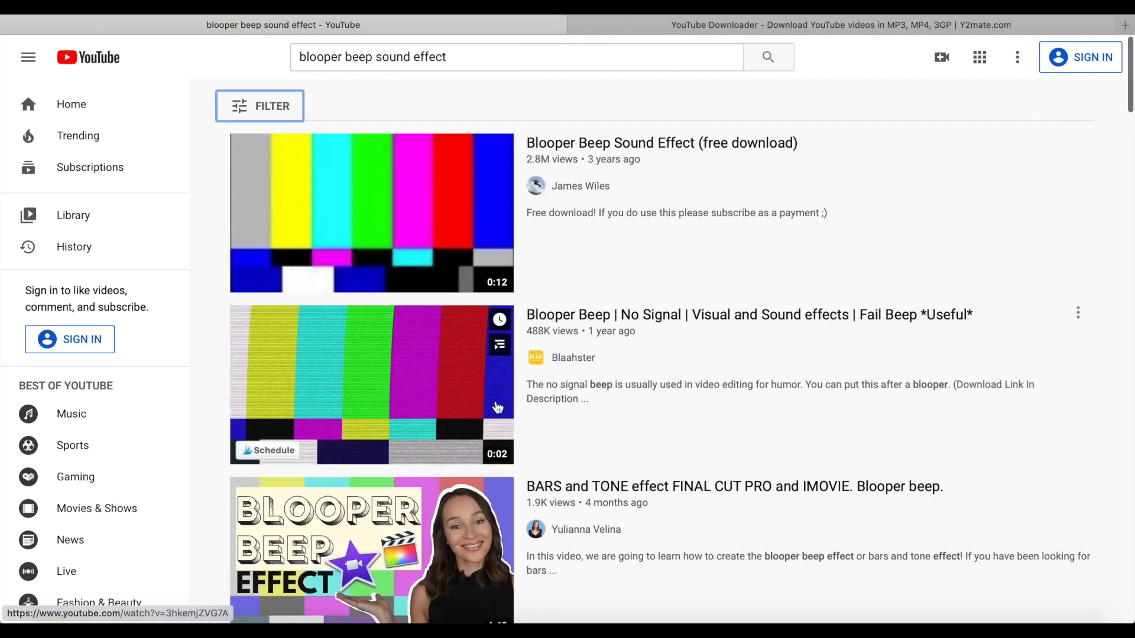
scroll(498, 408, down, 2)
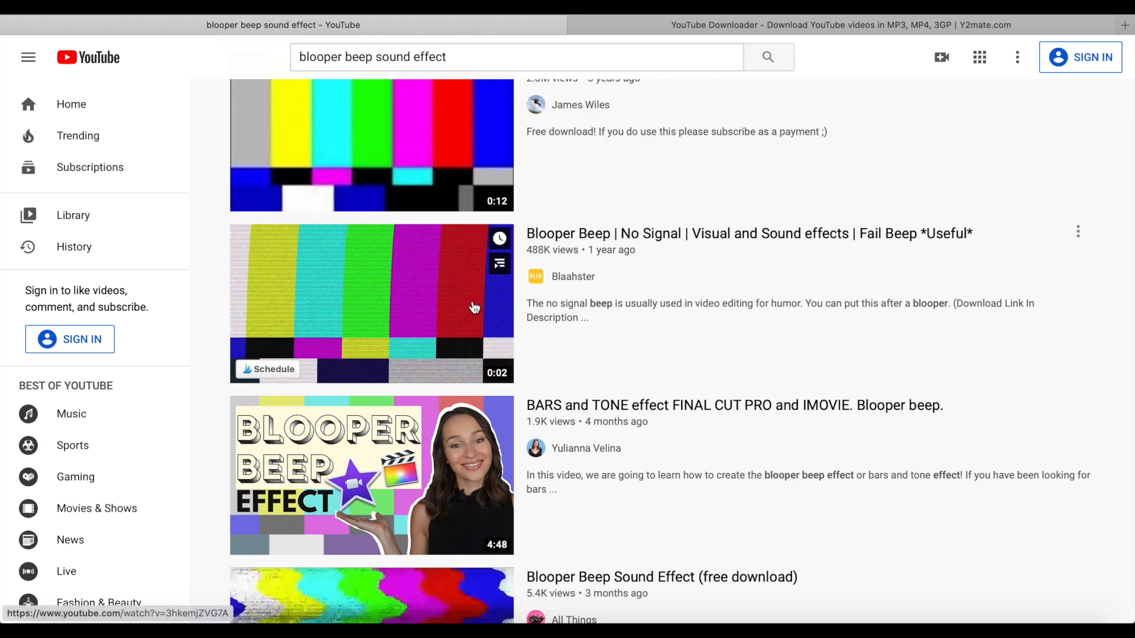
click(583, 236)
key(super+l)
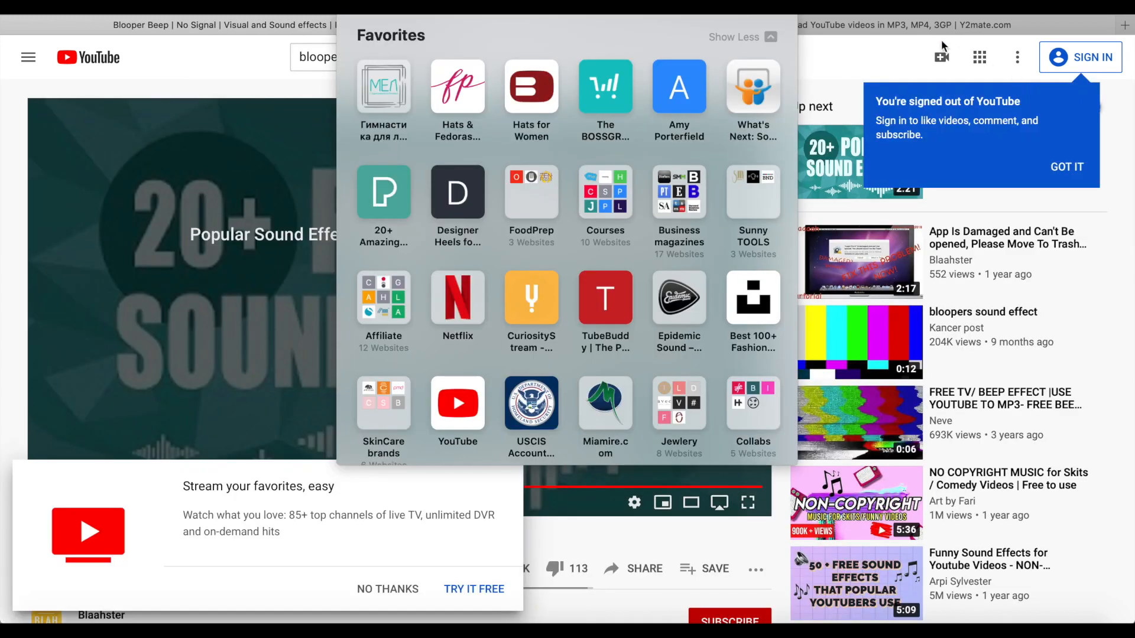
click(943, 24)
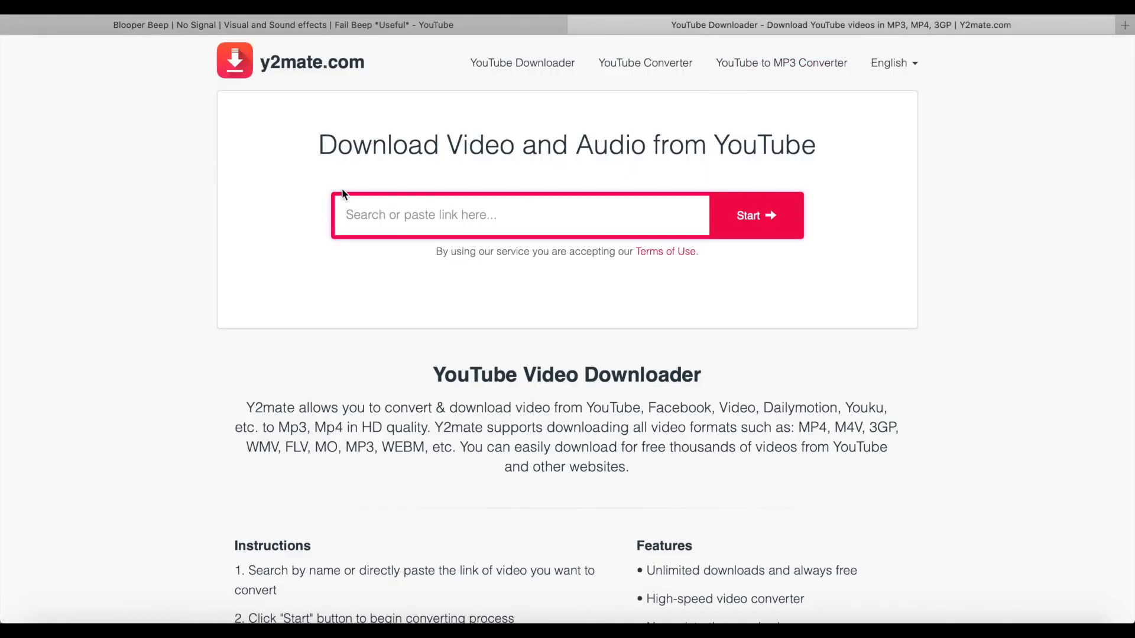
click(407, 215)
text(https://www.youtube.com/watch?v=qIEW0UB7eS4)
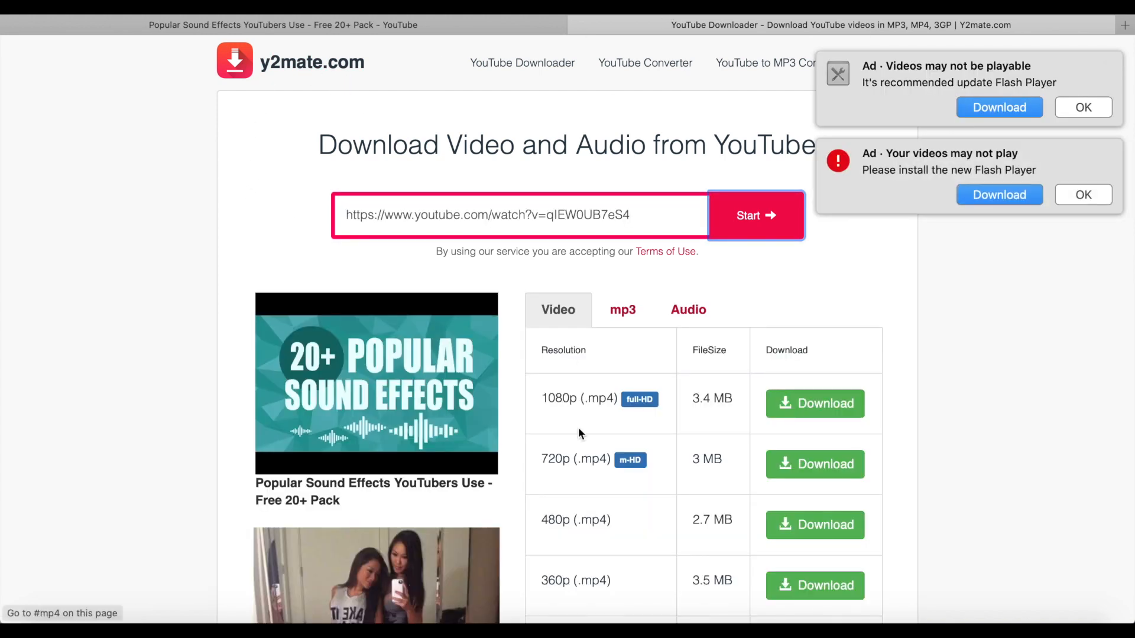
Switch to Final Cut Pro and add the music "ES_How to Treat You Right" from the Sound effects folder under the clips at the timeline's start.
click(713, 620)
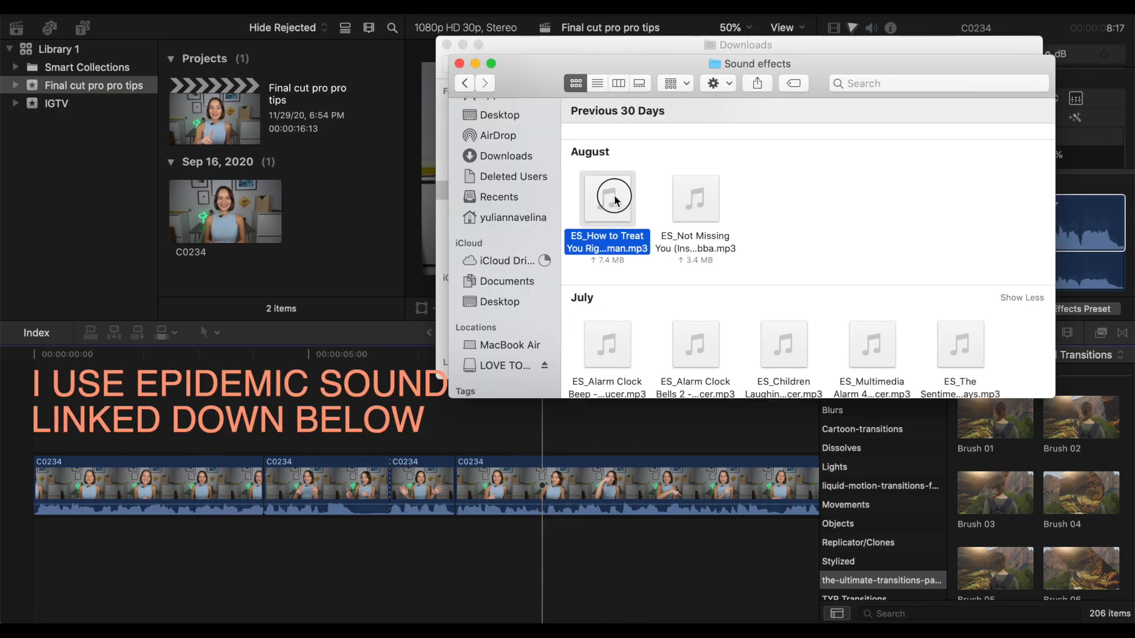
drag(615, 201, 34, 542)
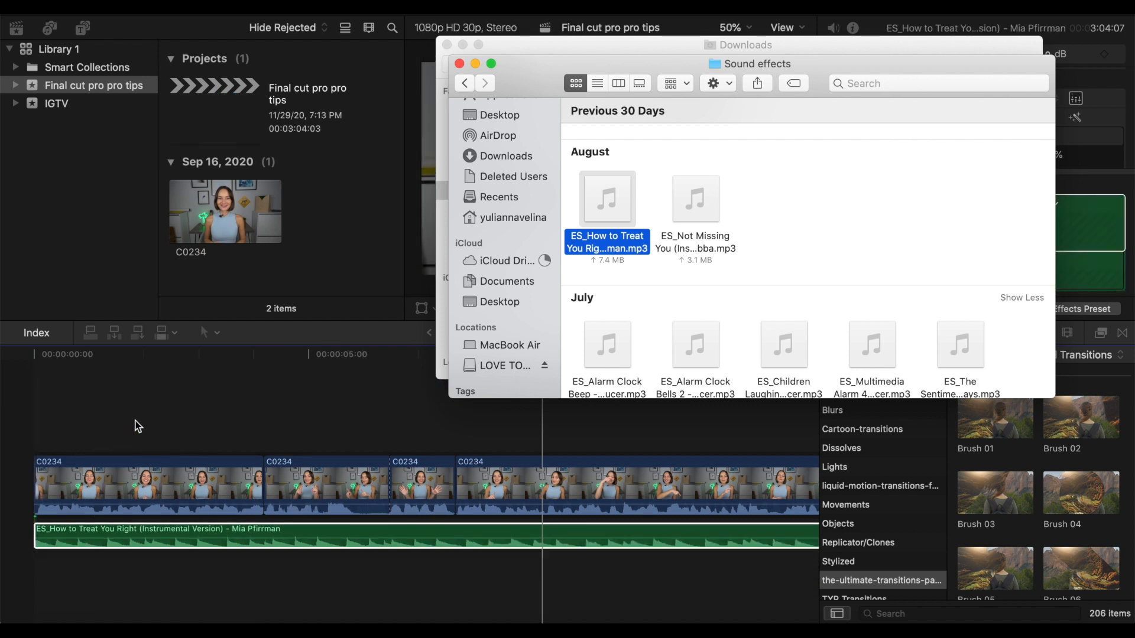
click(80, 426)
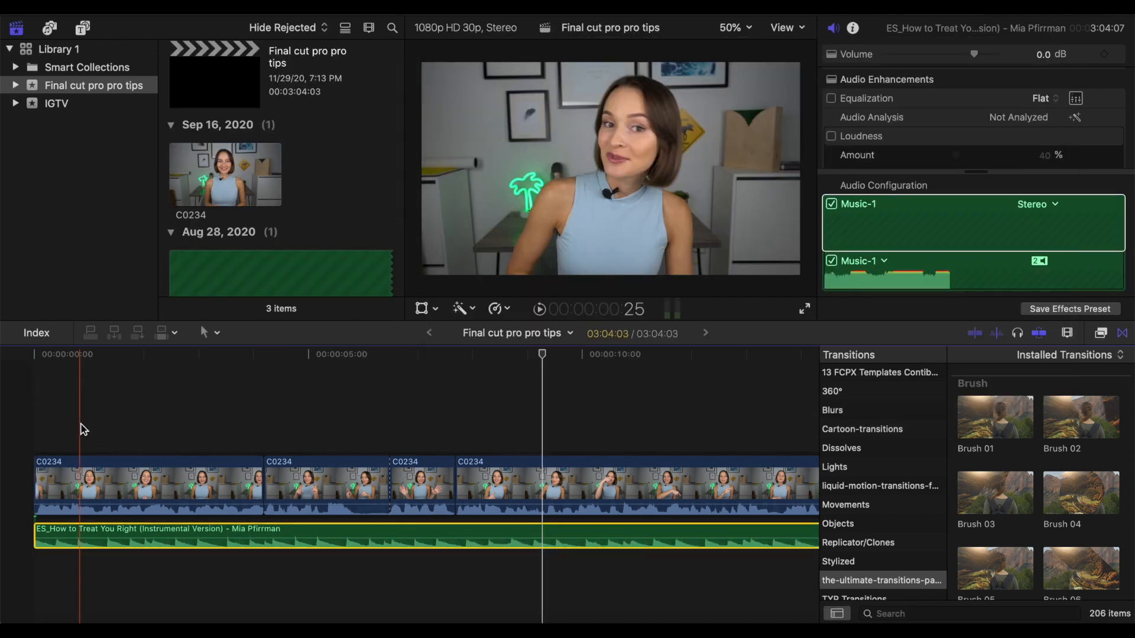
Lower the music track's volume to about -25.8 dB, review it against the clips, and place the playhead at 5:10.
drag(973, 54, 922, 57)
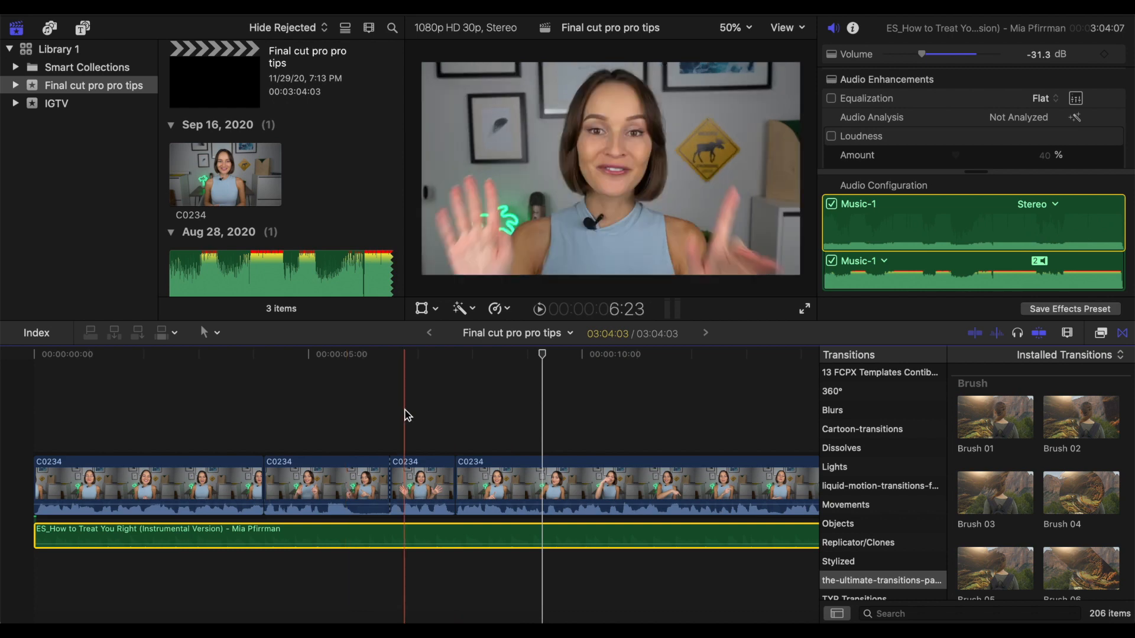
click(406, 412)
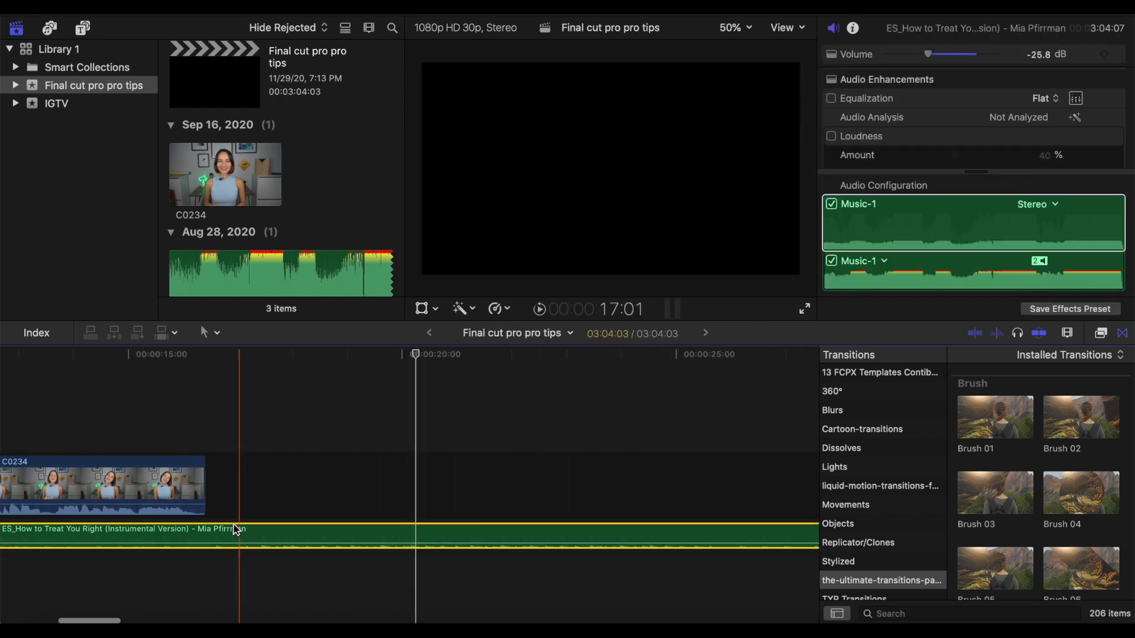
scroll(235, 529, left, 8)
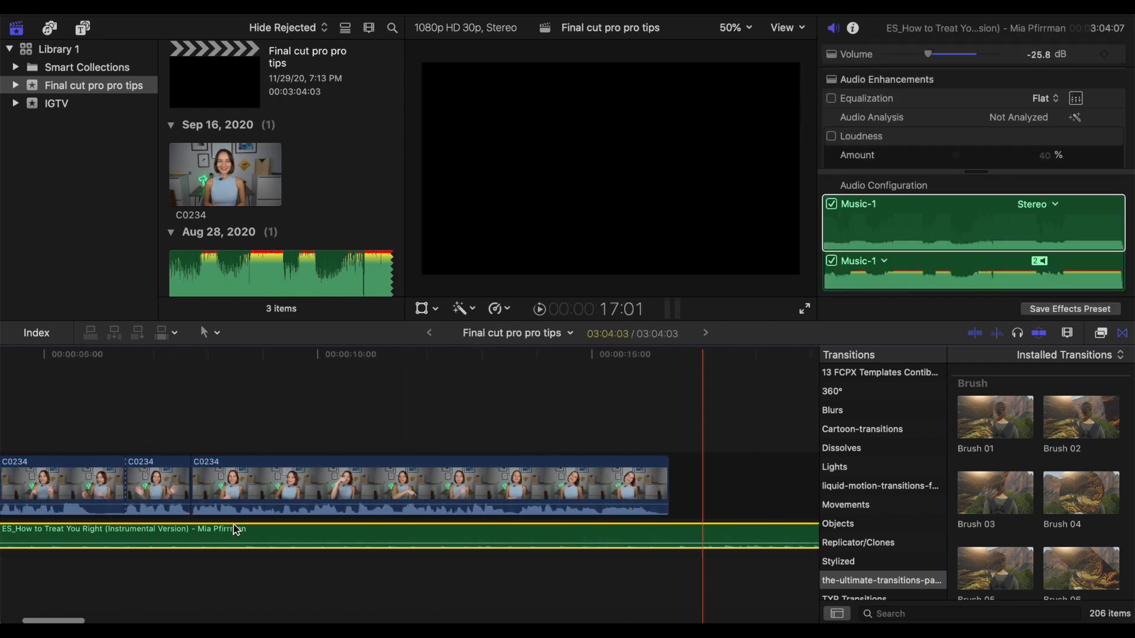
scroll(235, 530, left, 5)
click(234, 528)
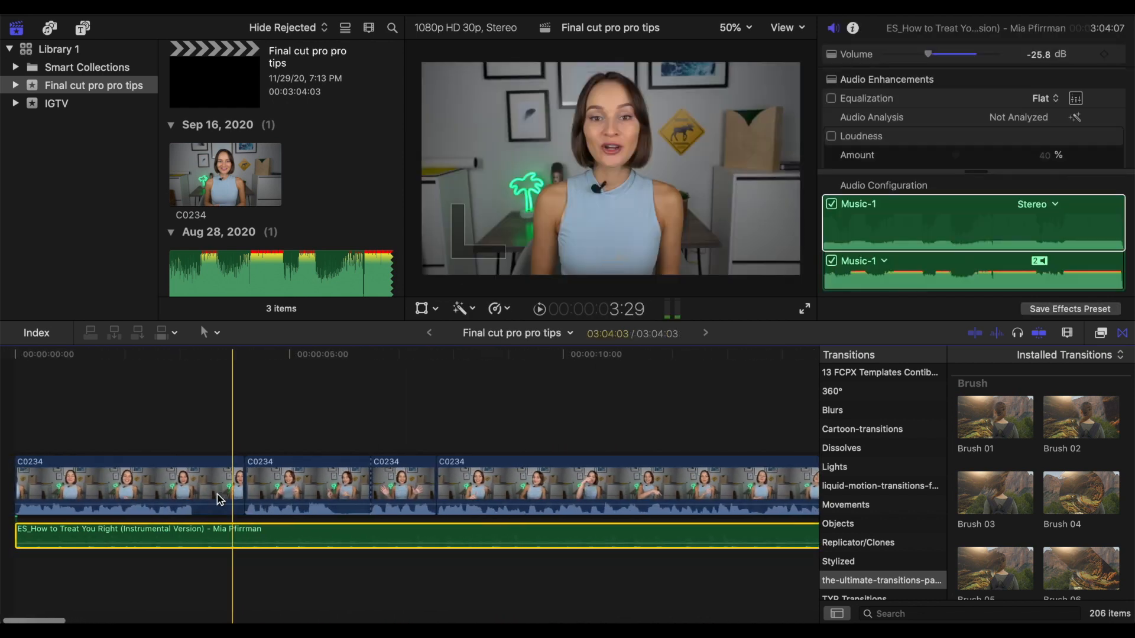
click(306, 410)
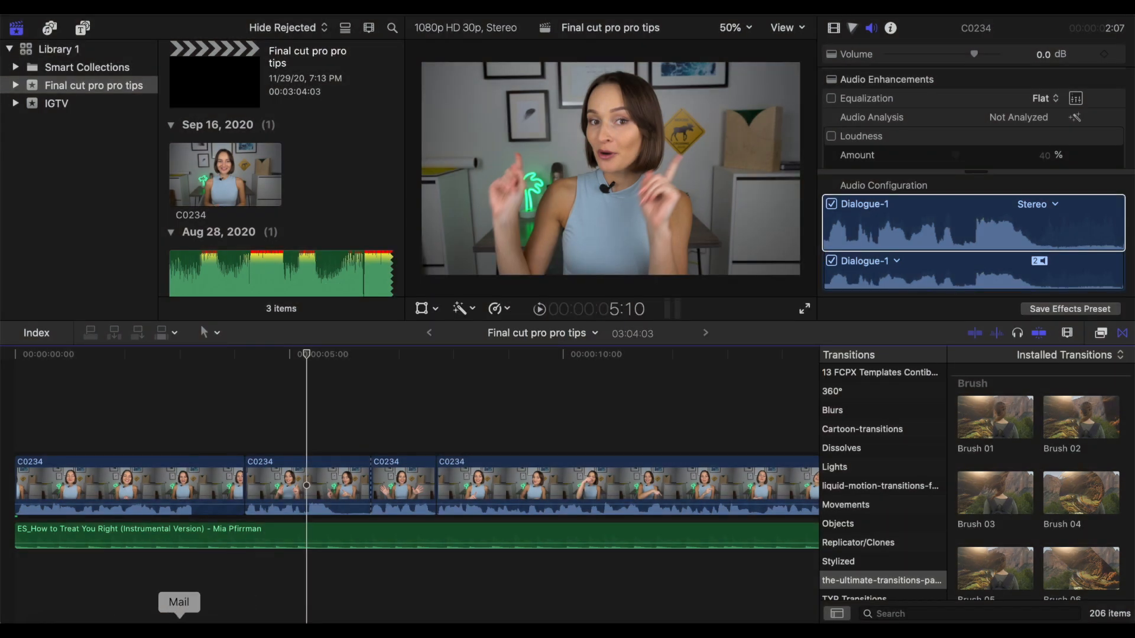
Switch to Safari and search Google Images for "clock png".
click(138, 620)
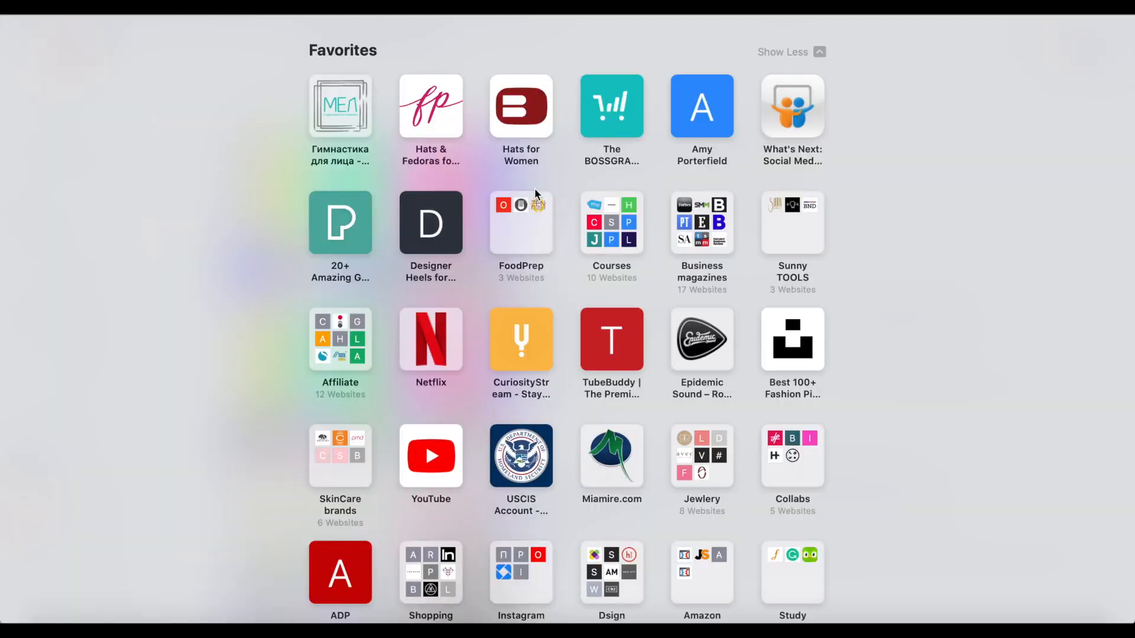
text(clock png)
key(Return)
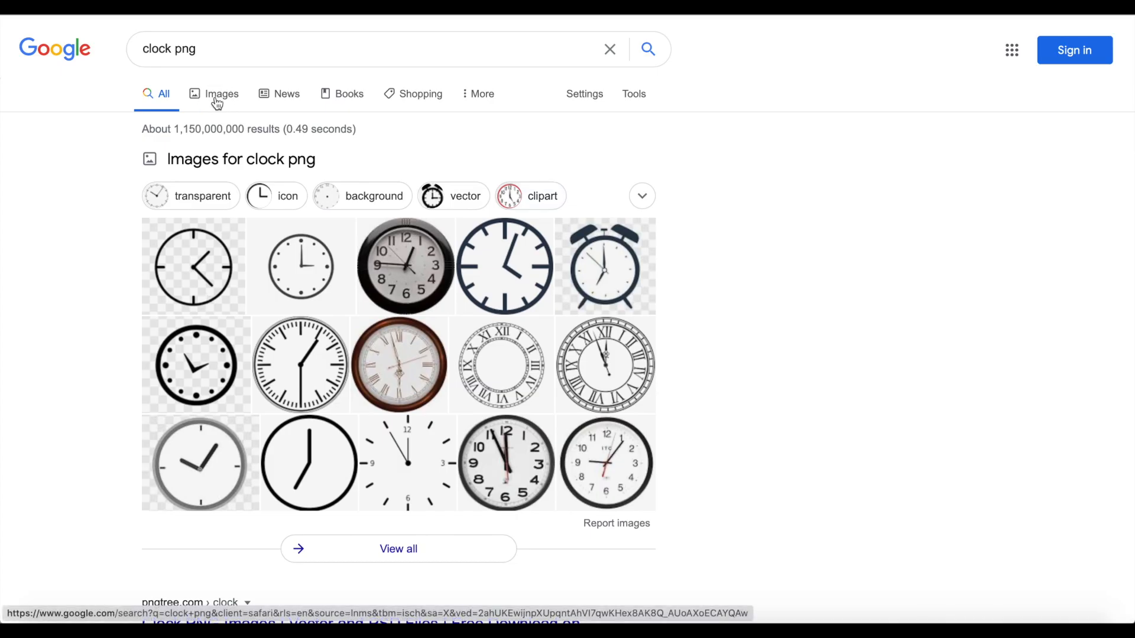
click(216, 97)
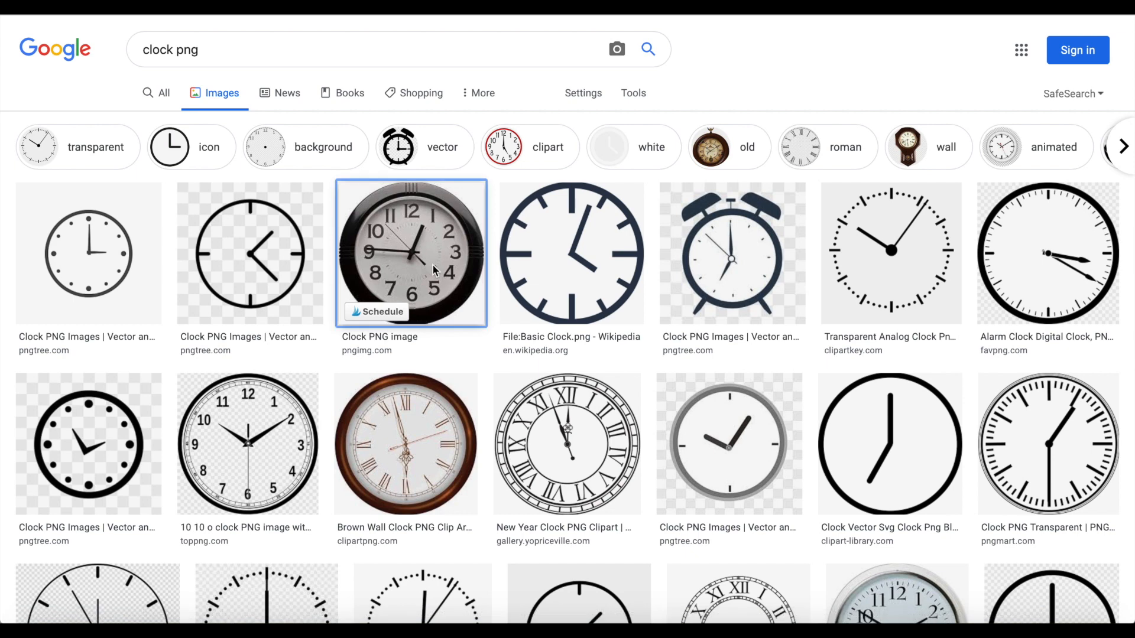
Compare several clock image previews and save the black-rimmed wall clock from Pngimg.com to Downloads.
click(431, 263)
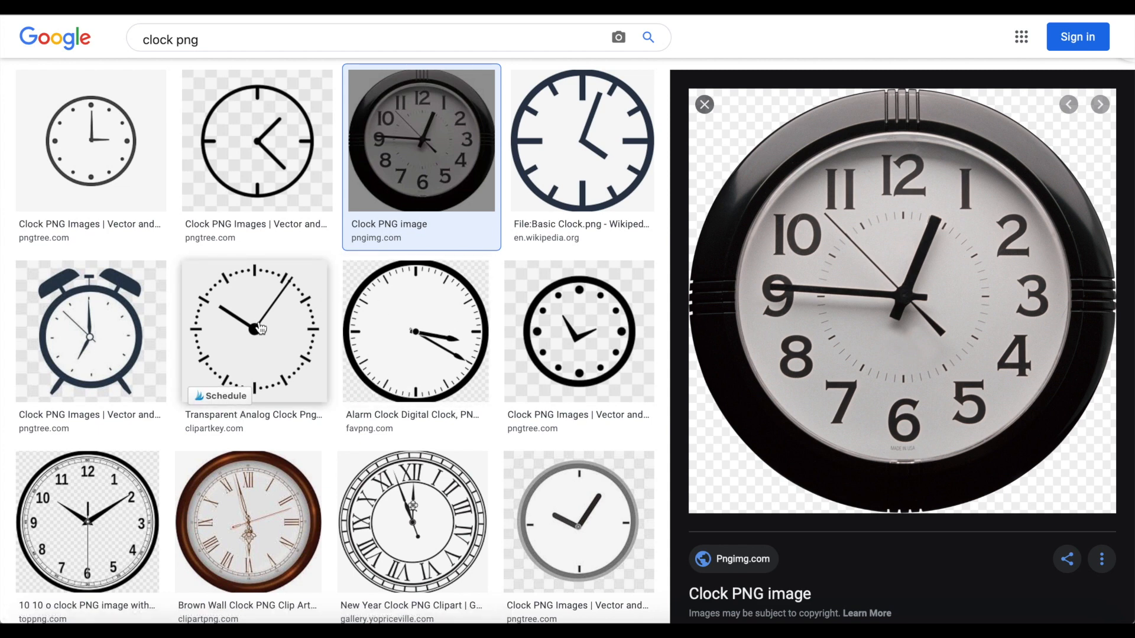
click(111, 140)
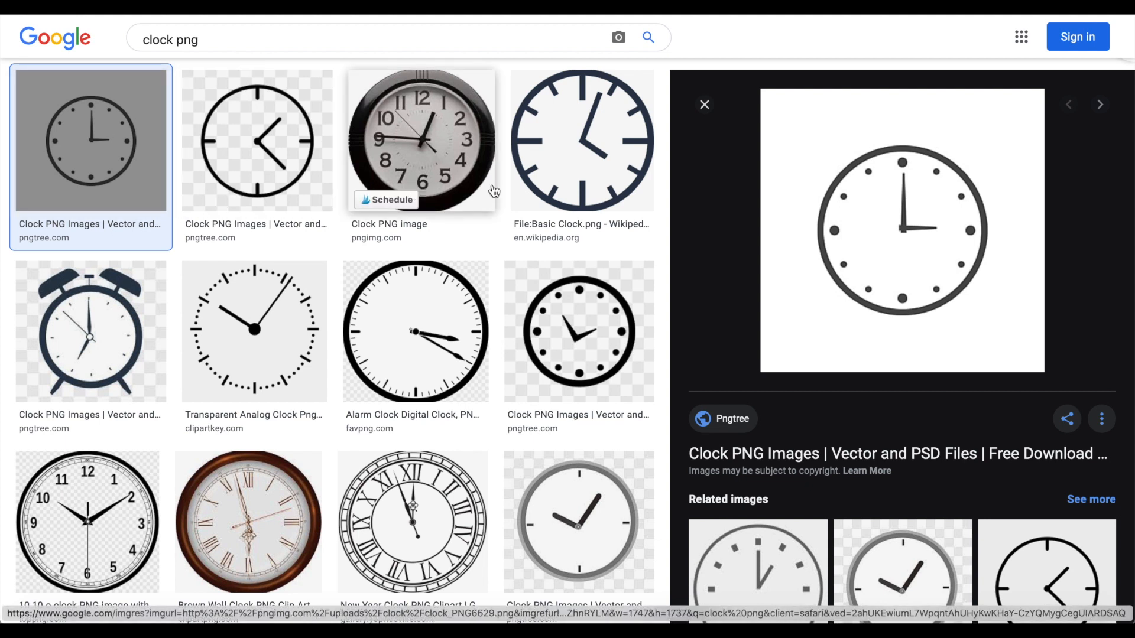
click(425, 142)
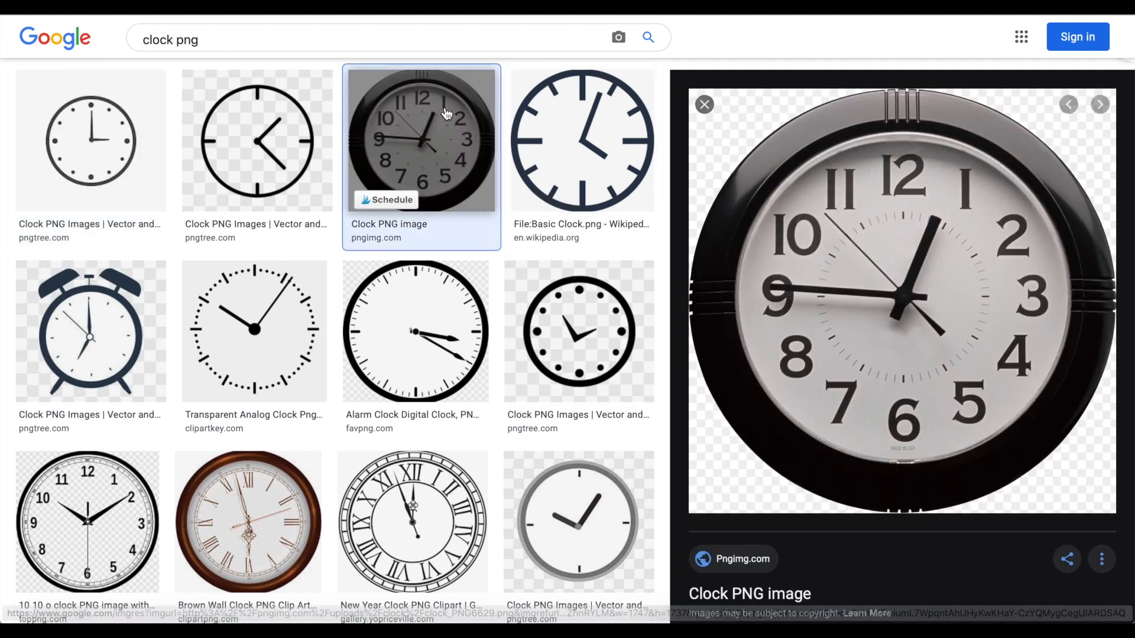
click(432, 323)
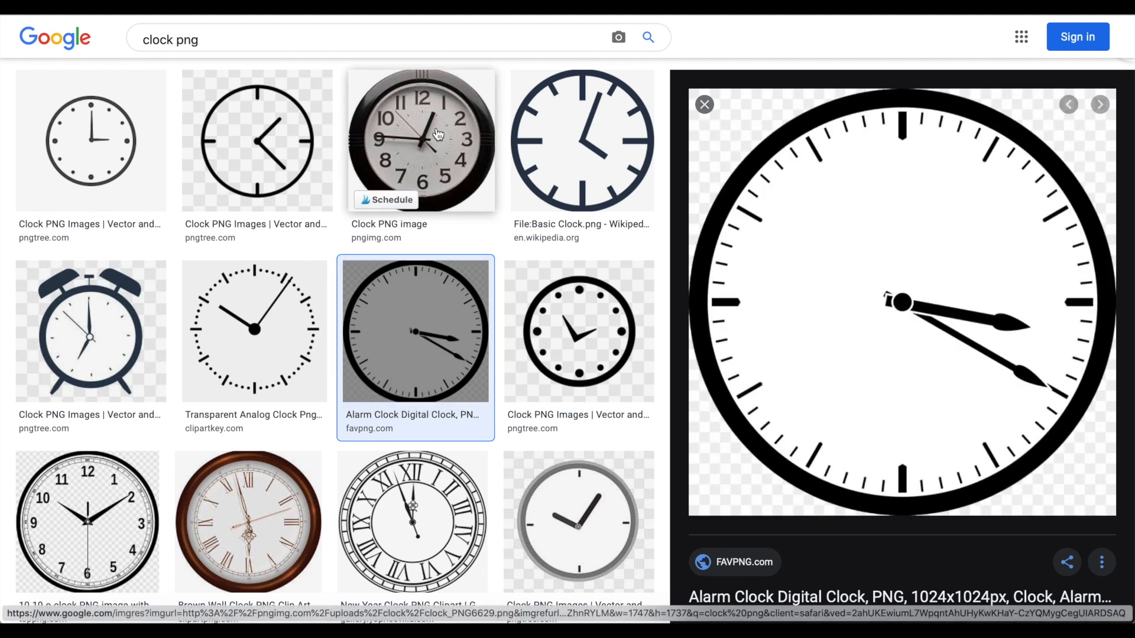
click(456, 114)
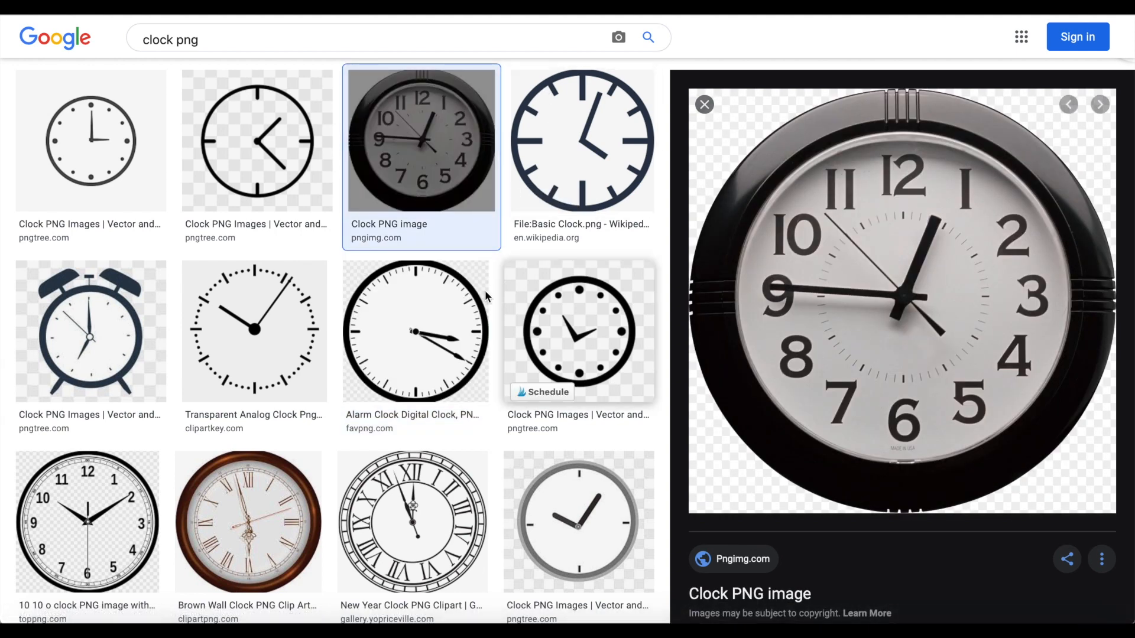
click(260, 128)
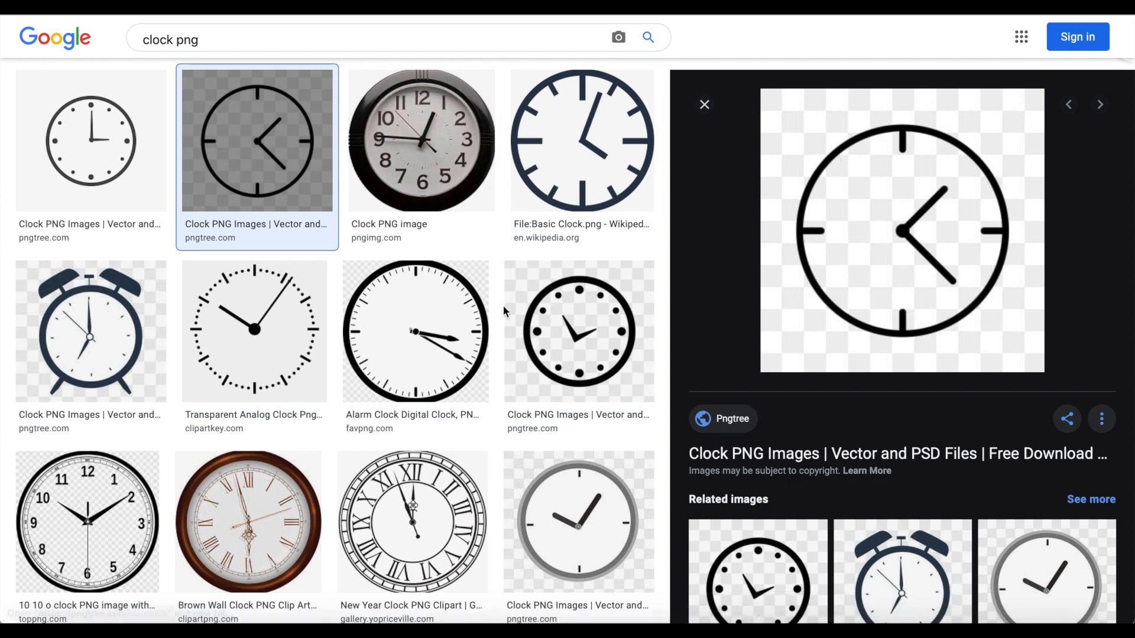
click(441, 147)
right_click(883, 252)
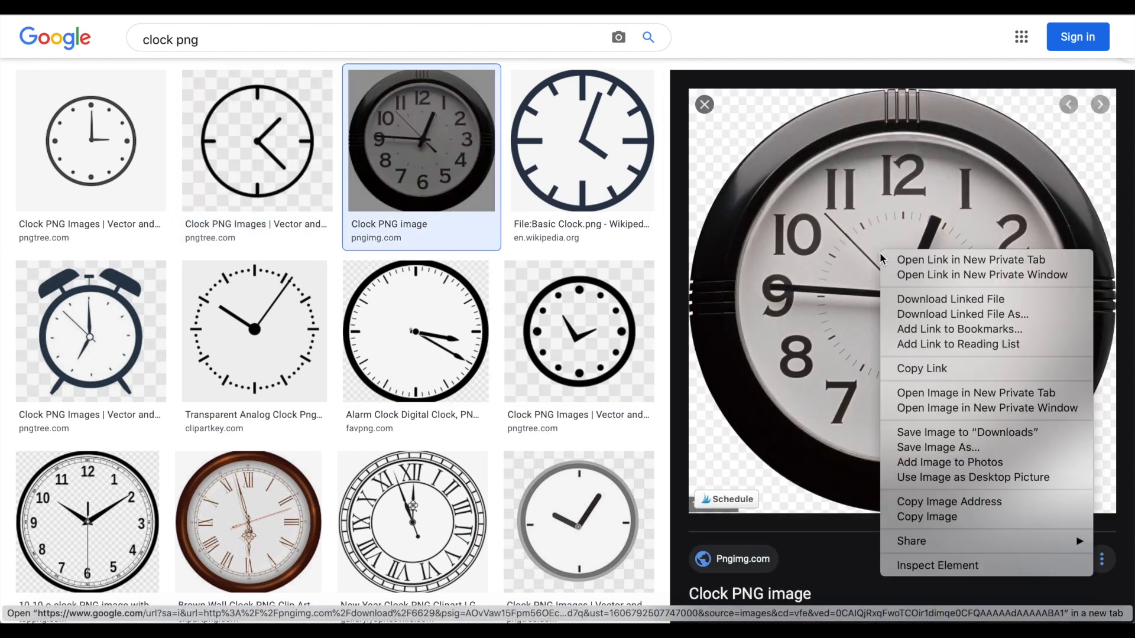
click(924, 433)
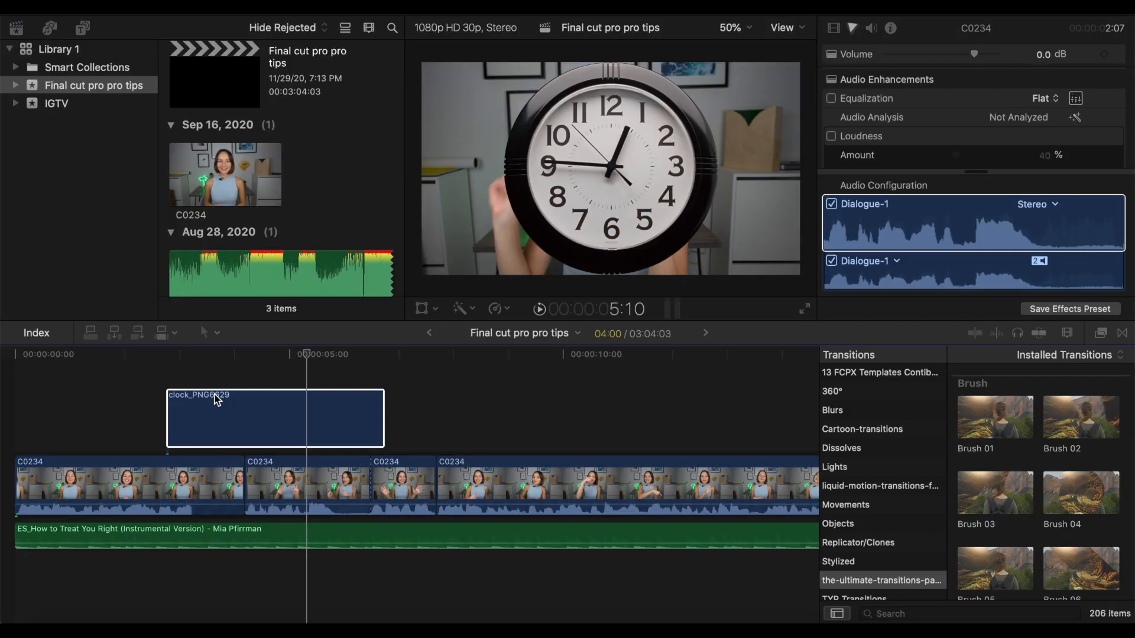
Scale the clock overlay to about 40% and move it beside the speaker's head at about X -662, Y 284 px.
click(311, 420)
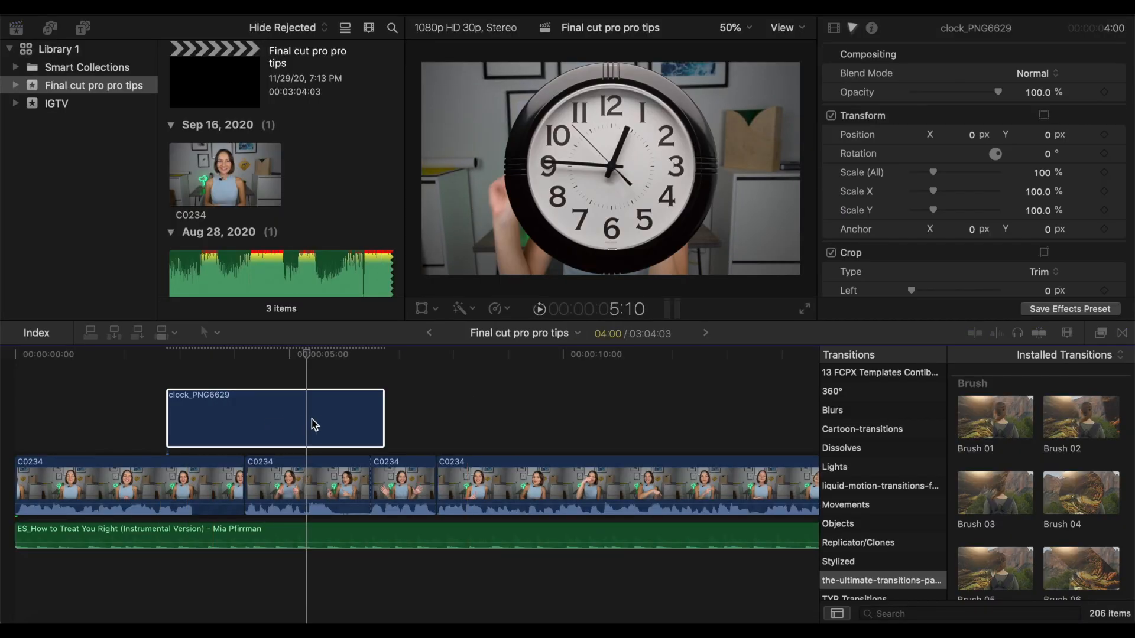
click(413, 309)
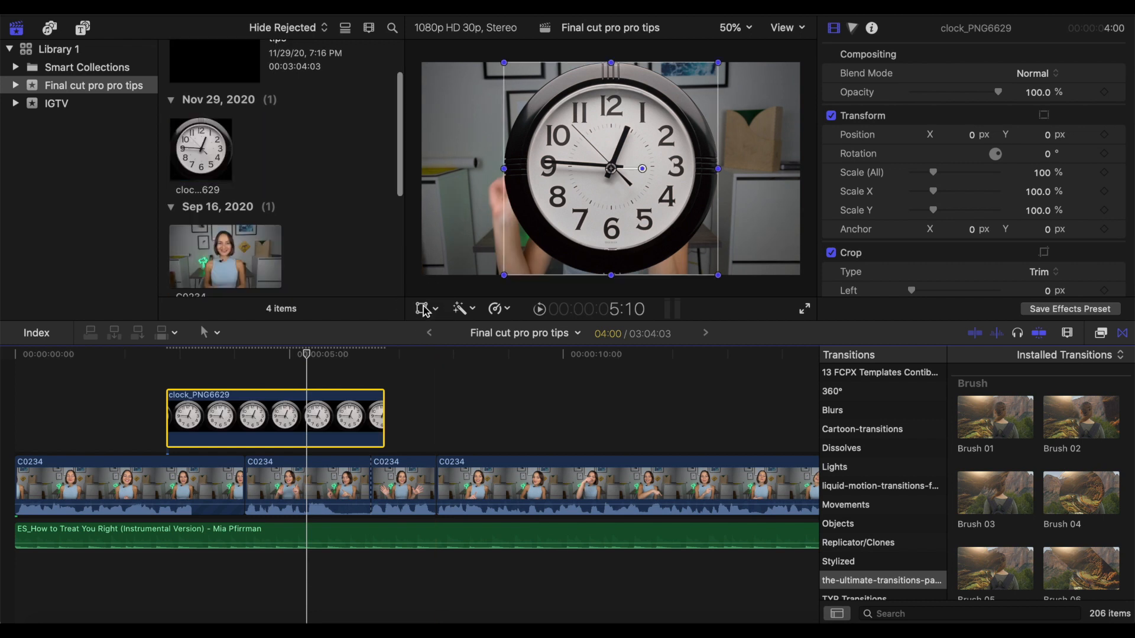
drag(718, 275, 638, 193)
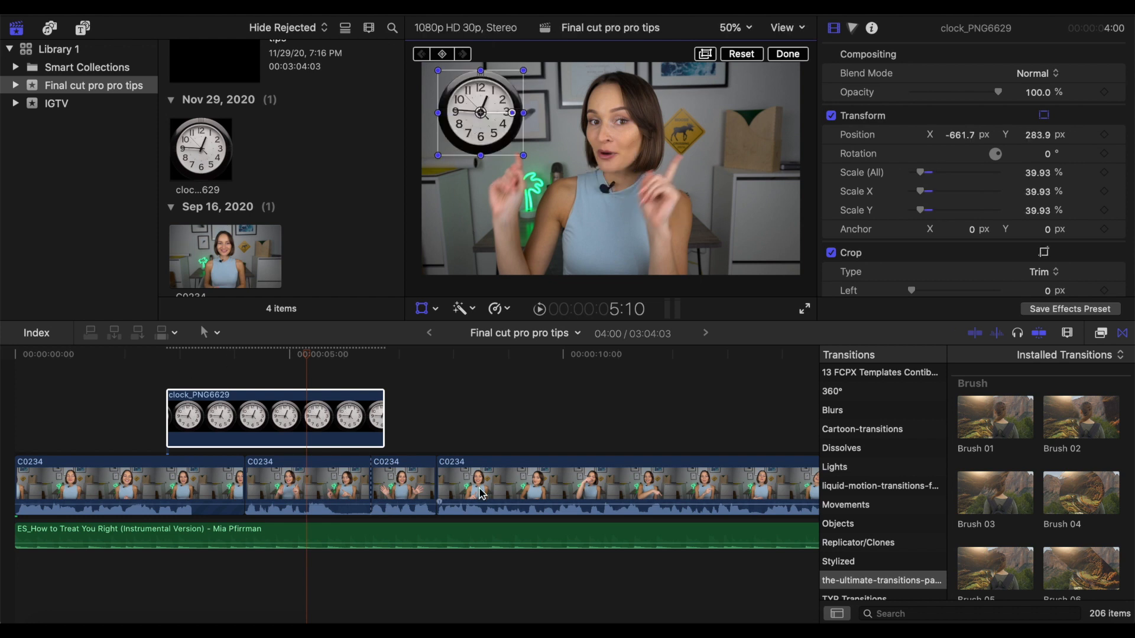
Add a Transform keyframe to the clock clip at 3:02, shortly after its start.
click(173, 377)
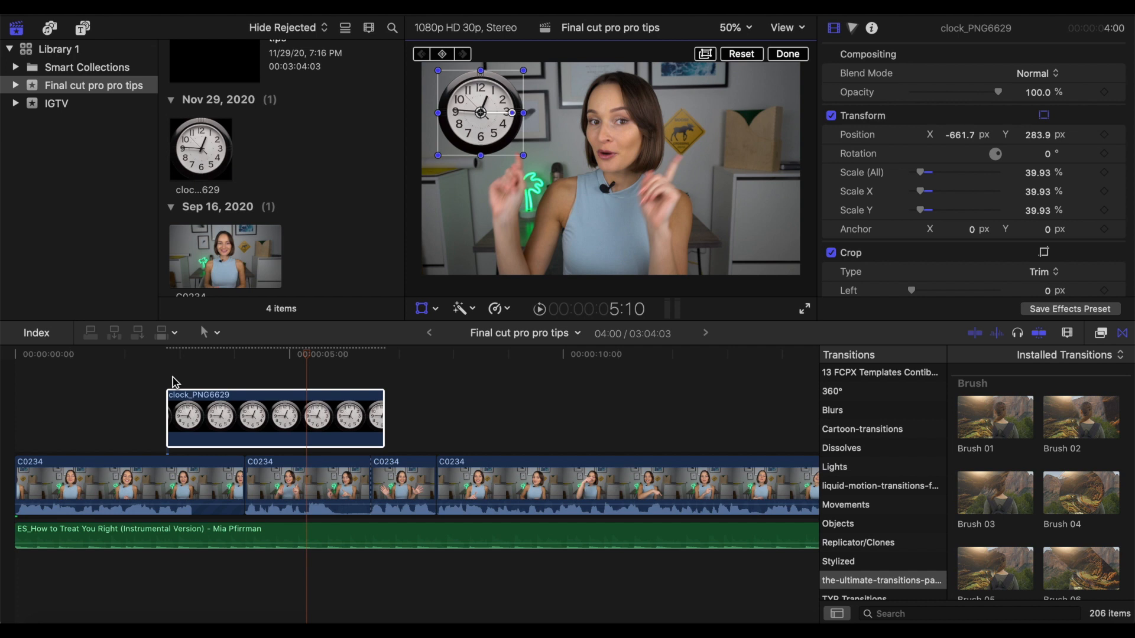
click(183, 397)
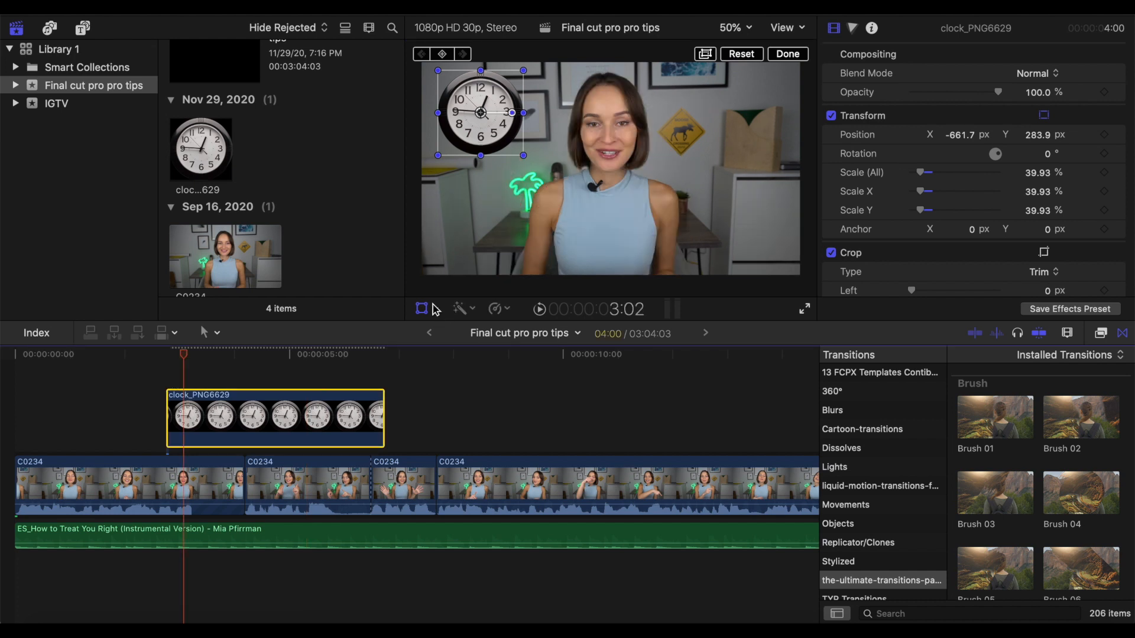
click(442, 54)
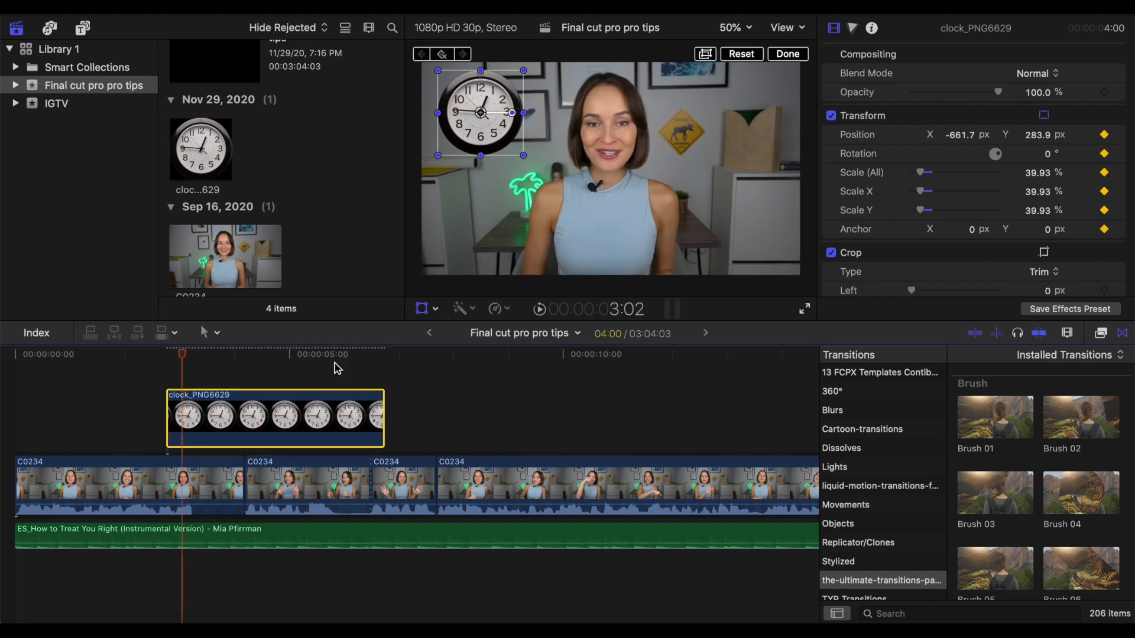
At the clock clip's start (2:23), move the clock straight up out of the frame to about Y 760 px and finish the transform.
click(183, 356)
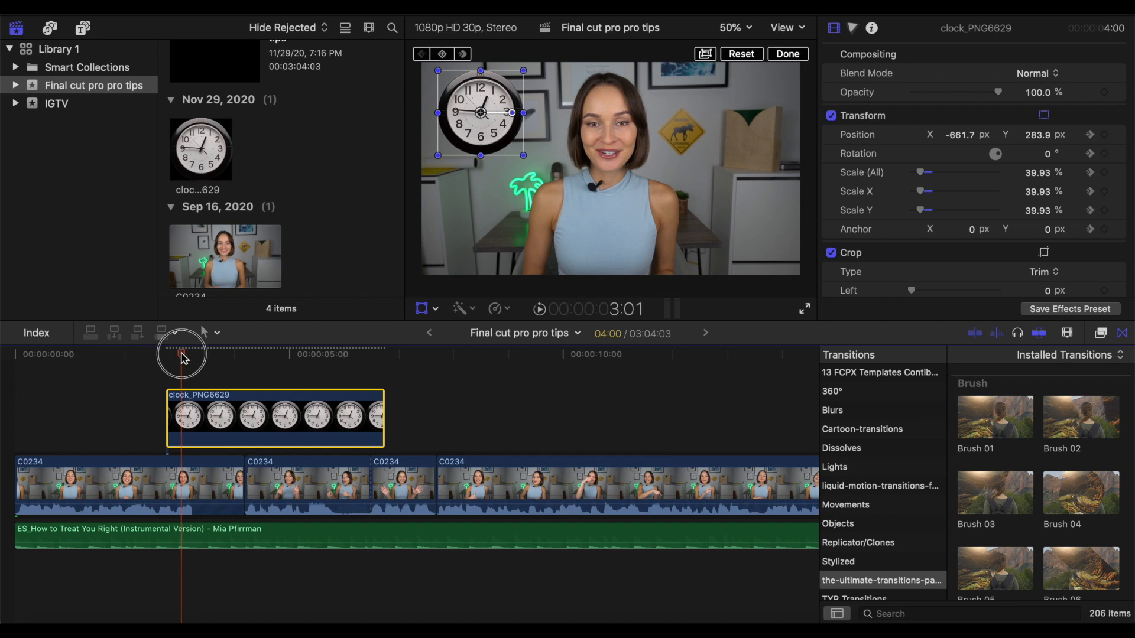
drag(182, 358, 168, 355)
key(super+equal)
key(super+equal)
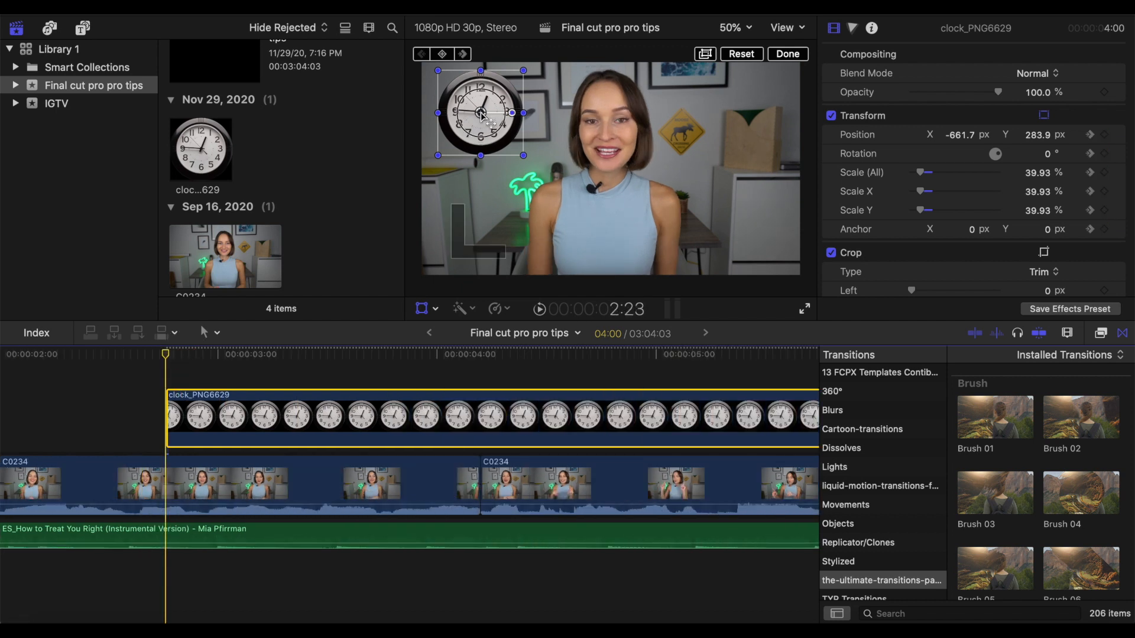
drag(482, 114, 479, 24)
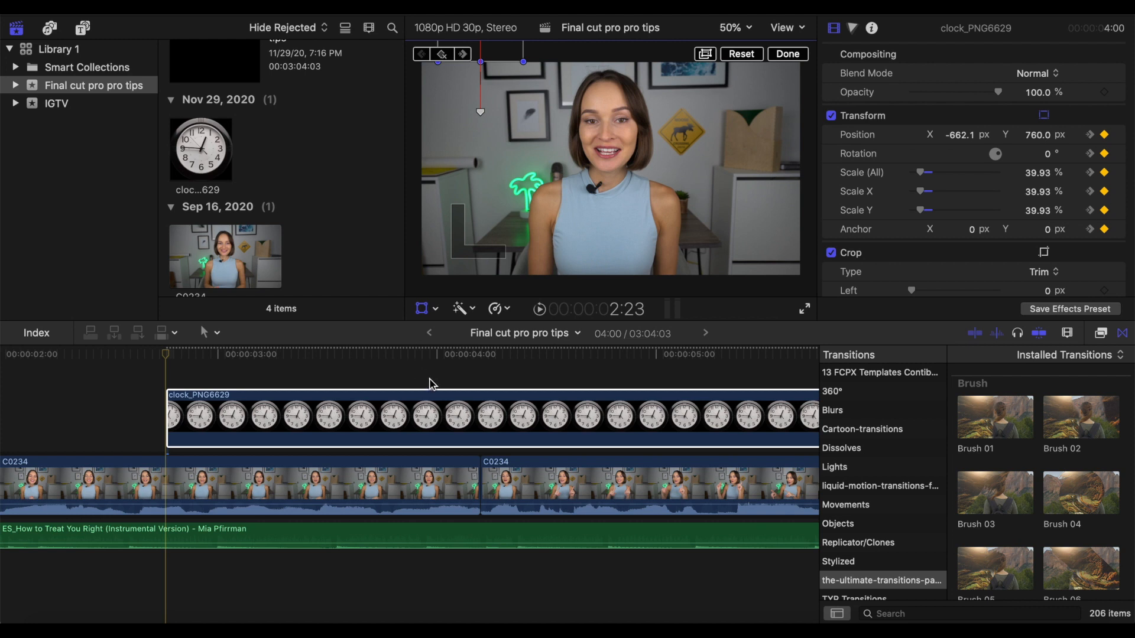
scroll(432, 385, right, 5)
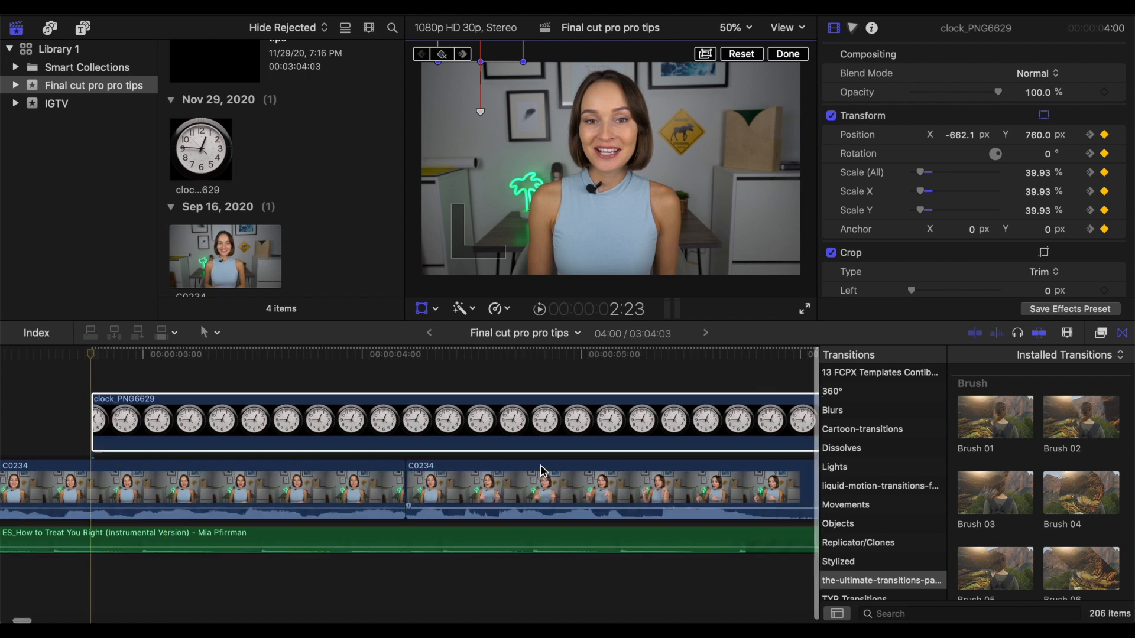
click(787, 54)
Play back from 2:21, just before the clock clip, to review the clock's entrance animation.
scroll(225, 520, left, 8)
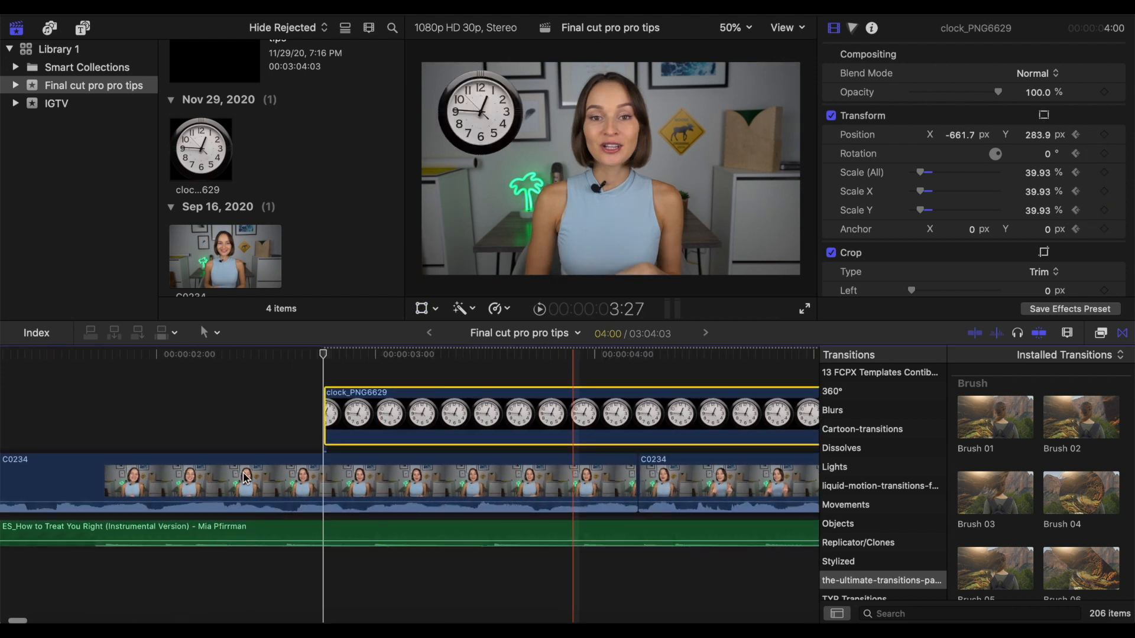
click(327, 364)
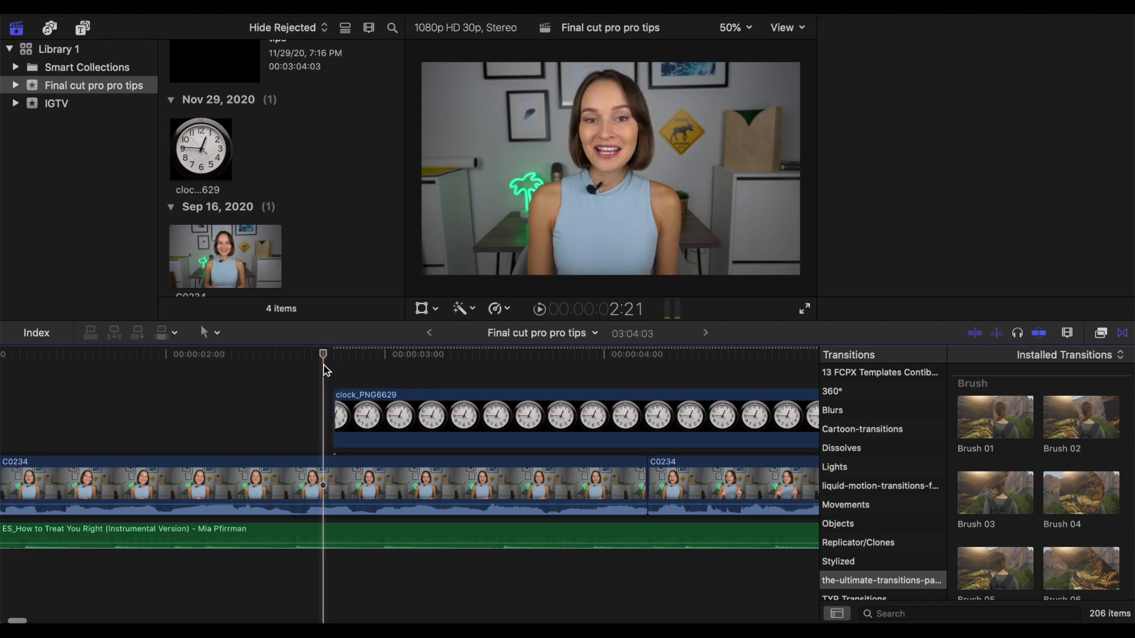
key(space)
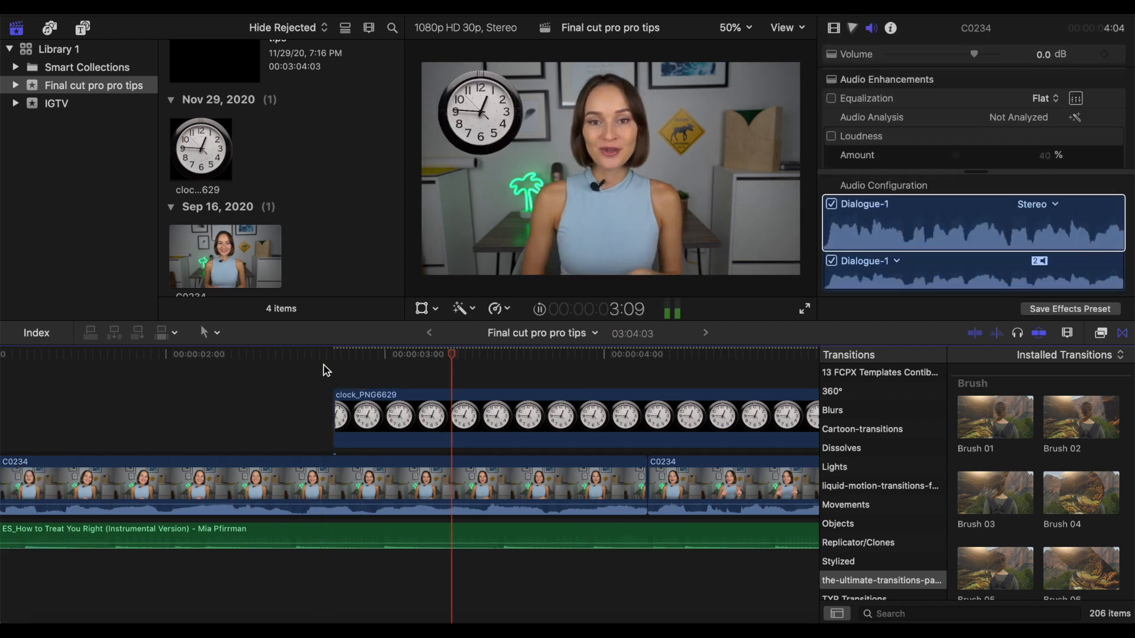
key(space)
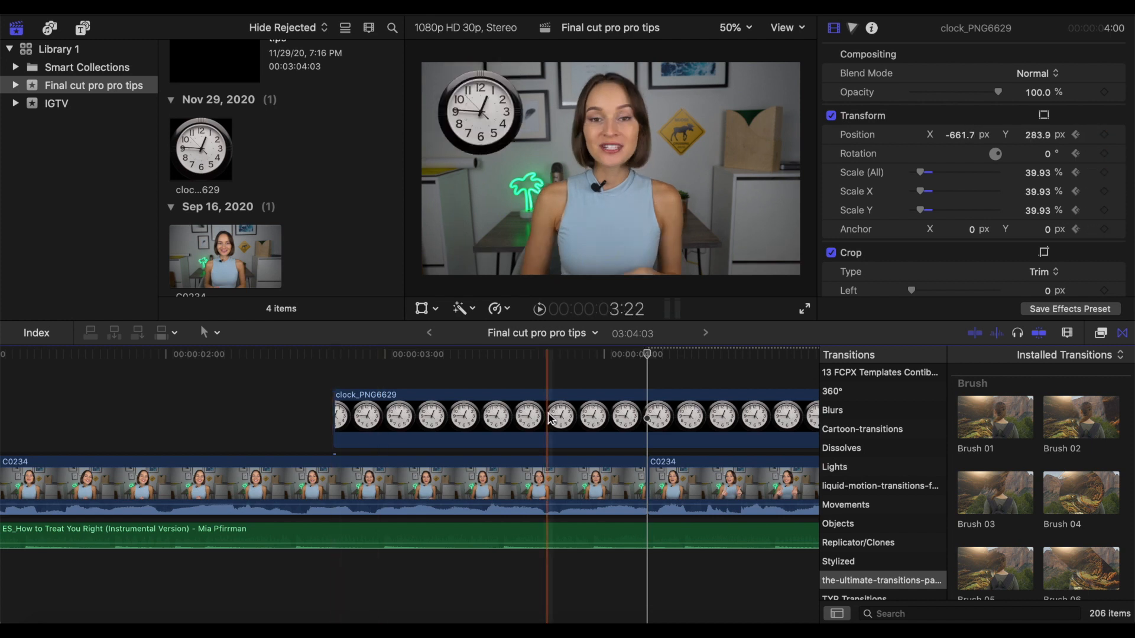
Add a Transform keyframe to the clock clip at 6:15, and at 6:21 move the clock down out of the frame to about Y -803 px.
key(shift+z)
click(389, 377)
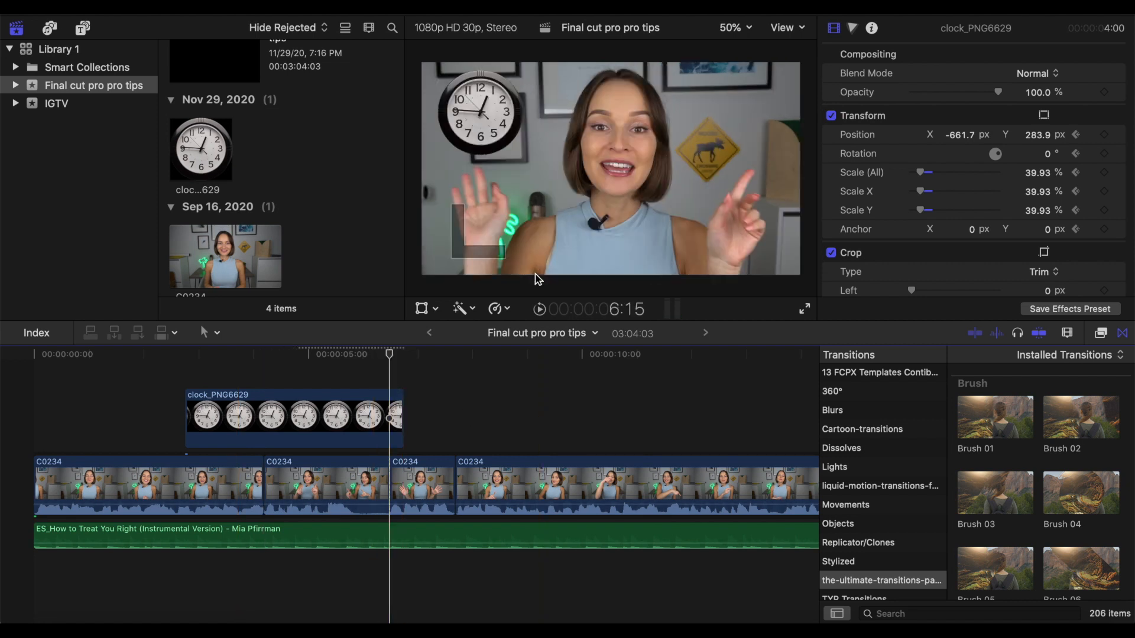
click(379, 418)
click(421, 308)
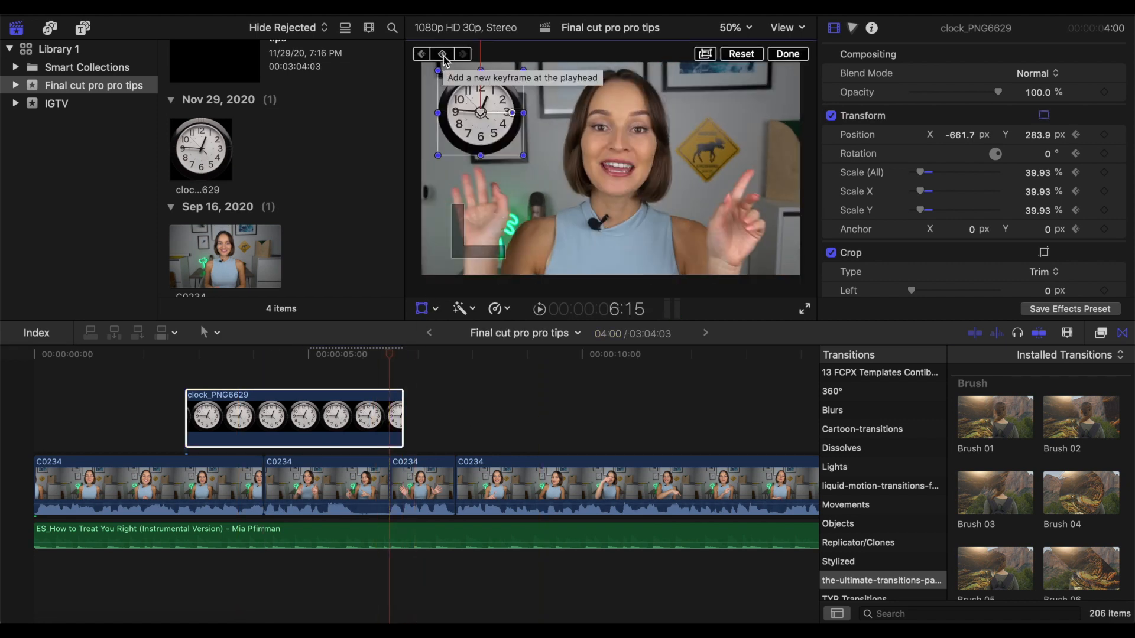
click(444, 55)
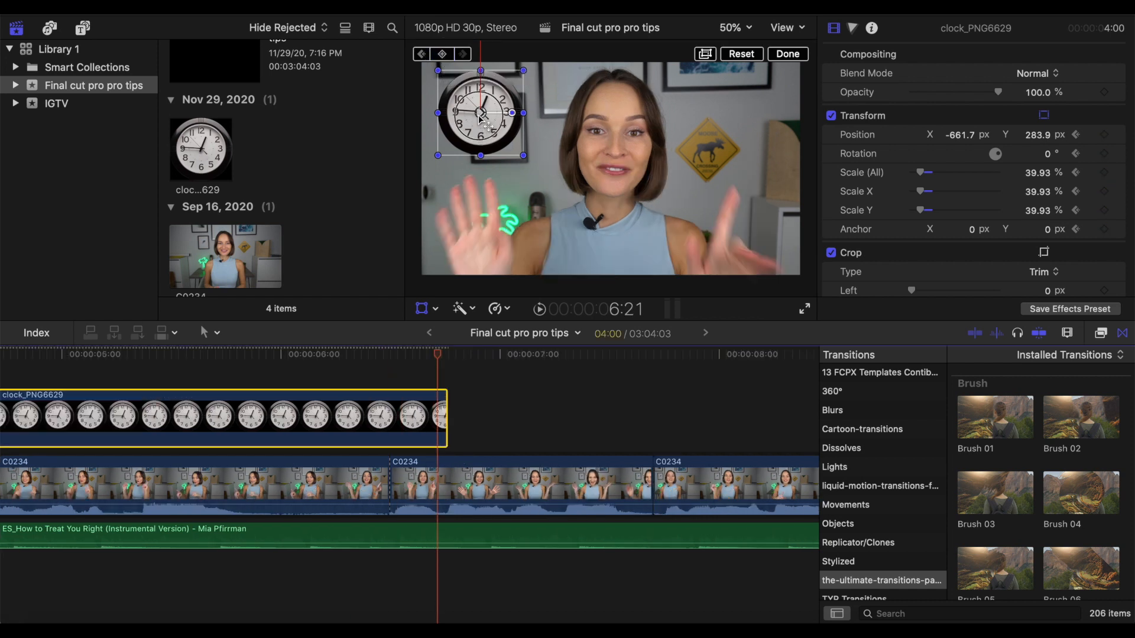
drag(481, 118, 482, 334)
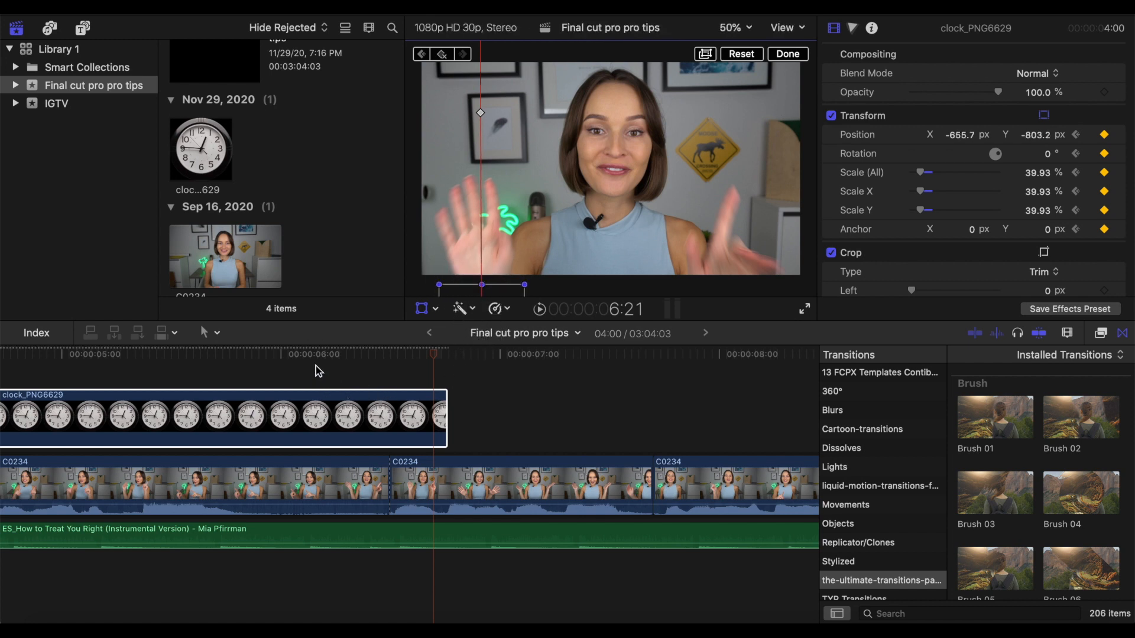
Play back from 6:04, shortly before the clock clip's end, to review the clock's exit animation.
click(319, 371)
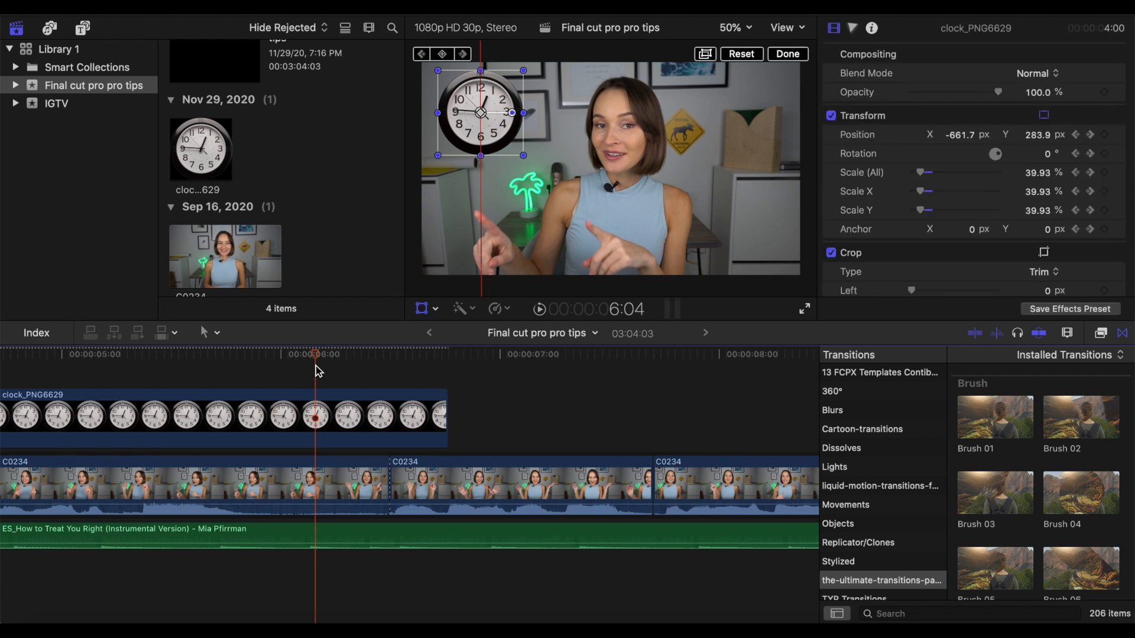
key(space)
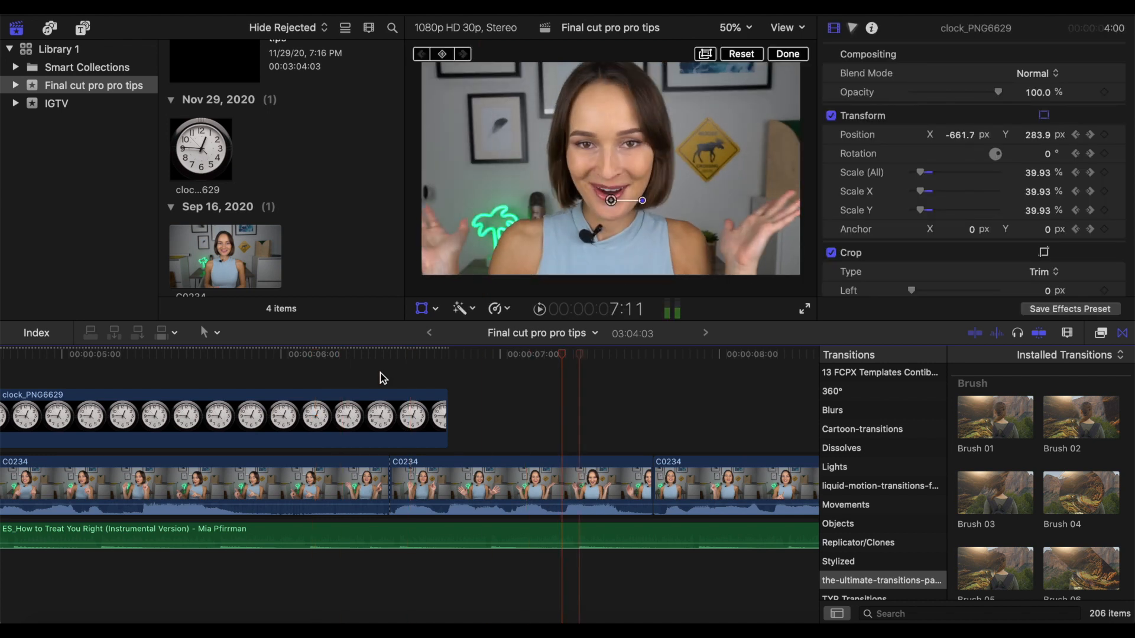
key(space)
click(722, 279)
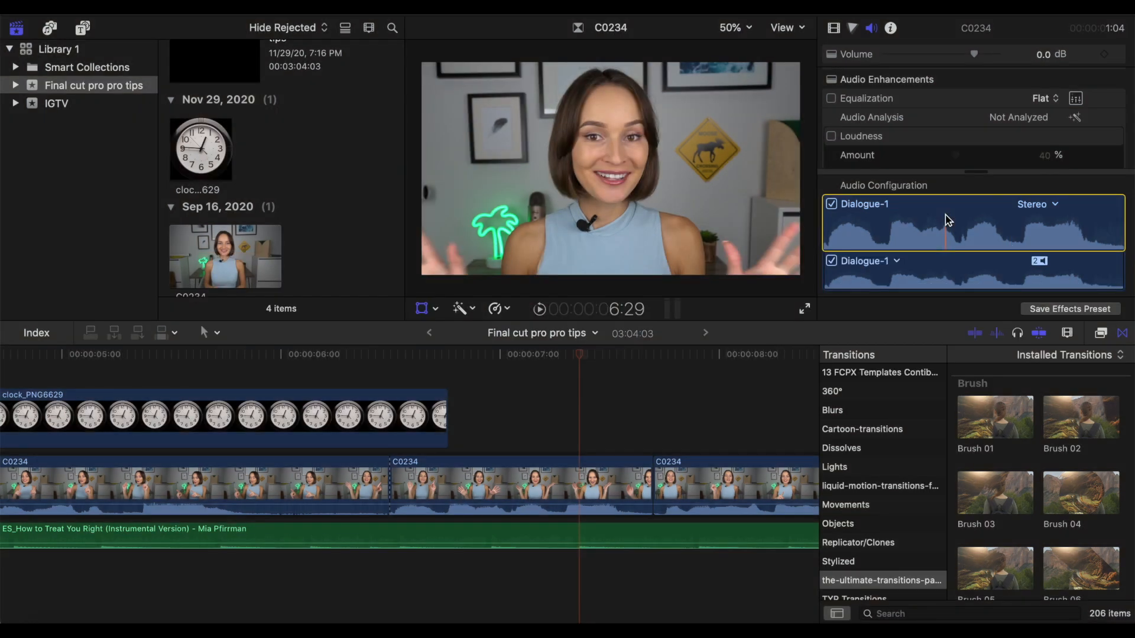
Switch to Finder, open Thumbnails > Finished Thubnails, and place the "Live a Happy Life" image above the main footage at 7:11.
click(57, 631)
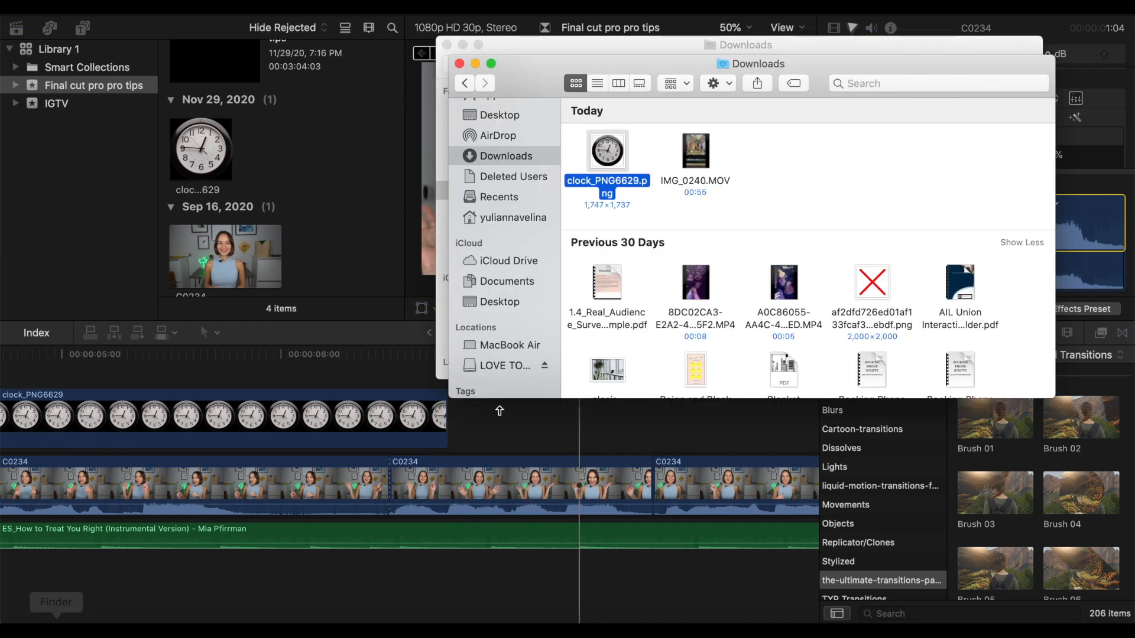
click(871, 328)
double_click(871, 327)
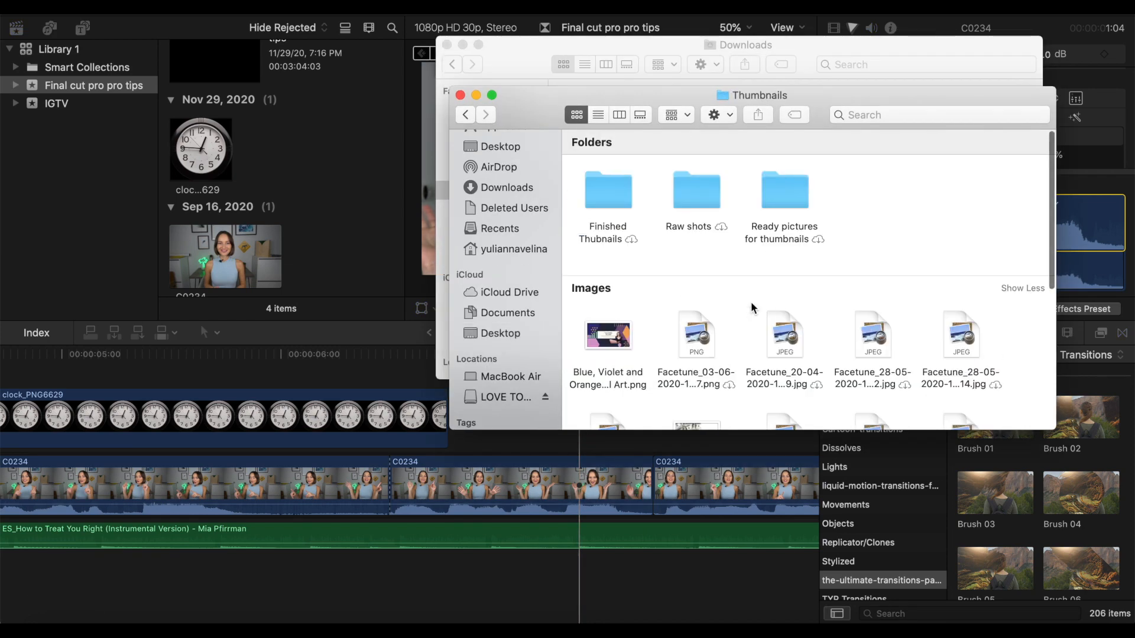
click(611, 192)
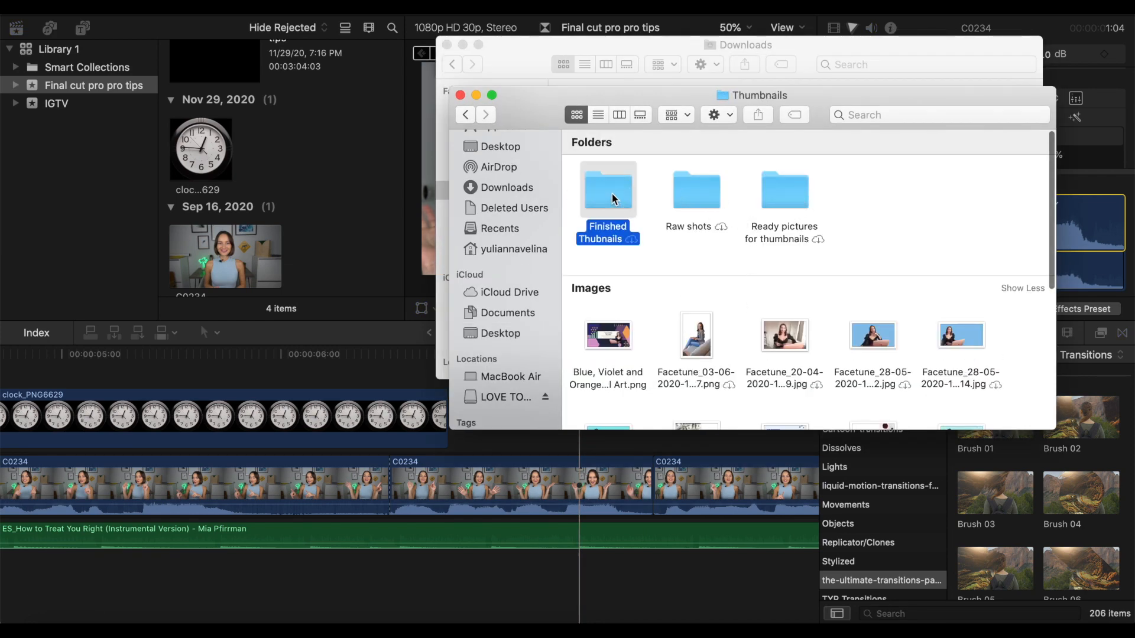
double_click(612, 199)
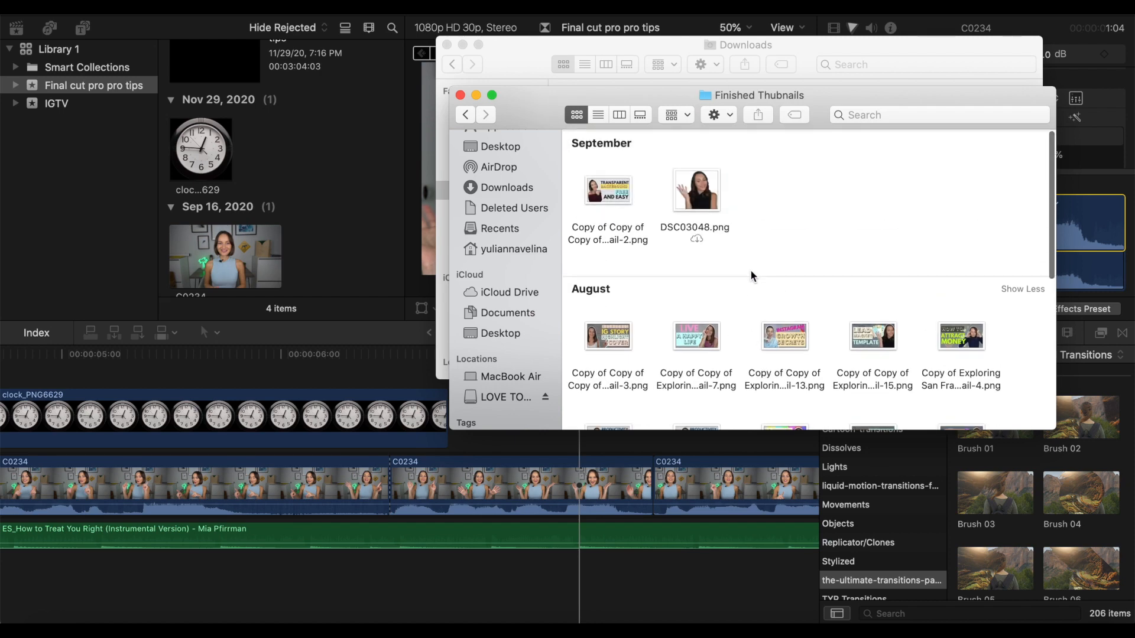
scroll(735, 303, down, 3)
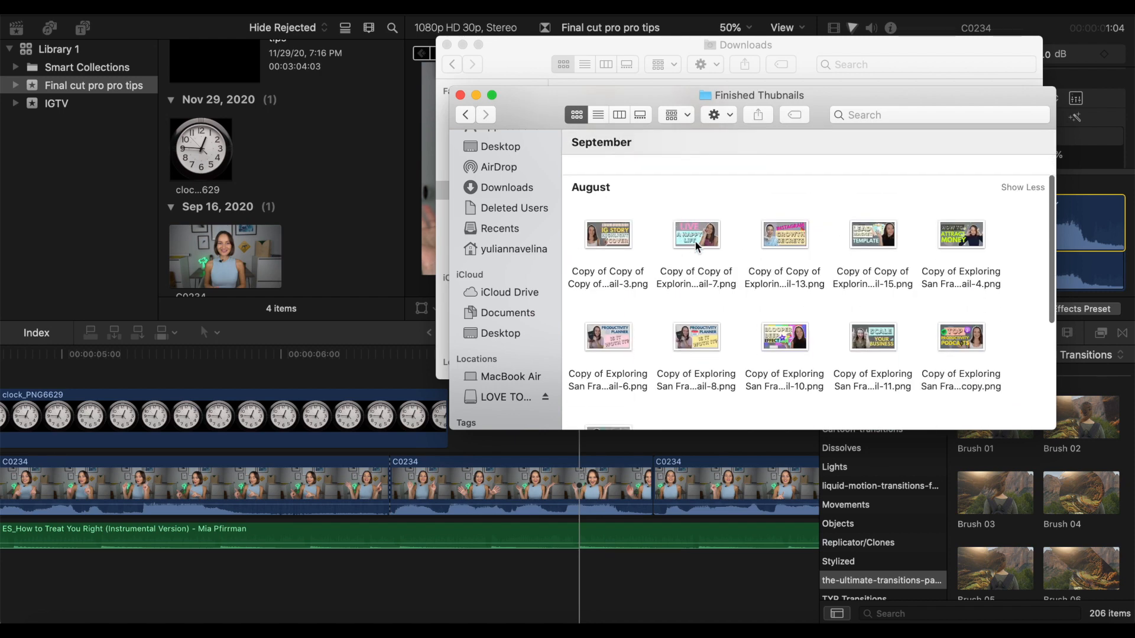
drag(702, 230, 578, 437)
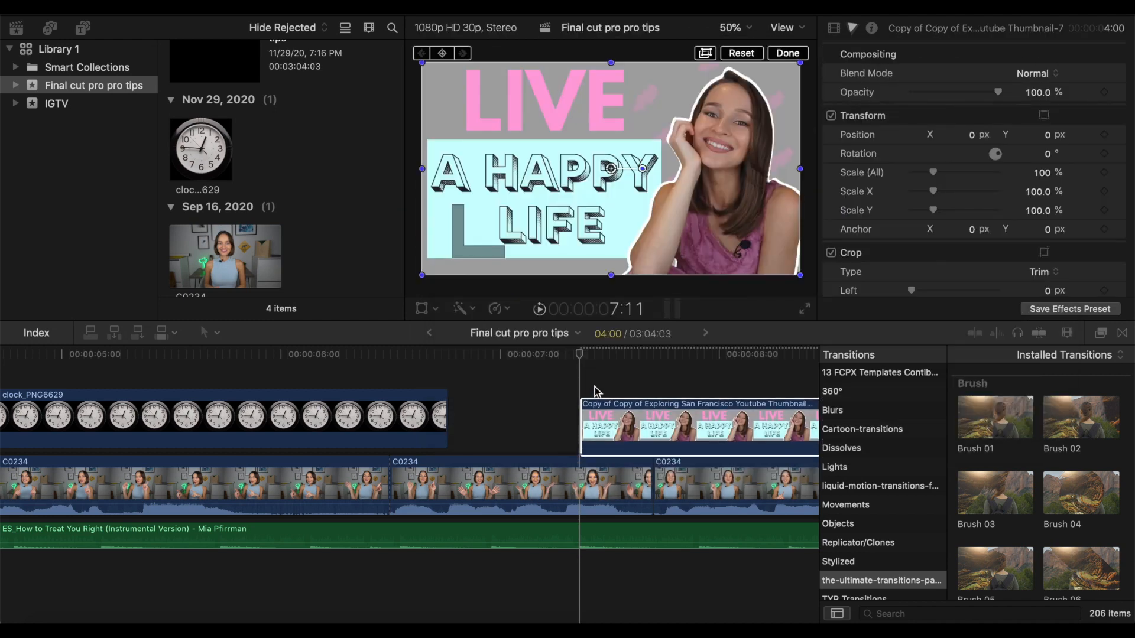
Scale the thumbnail overlay to about 30% and move it to the frame's upper-right corner at about X 627, Y 336 px.
scroll(594, 391, right, 5)
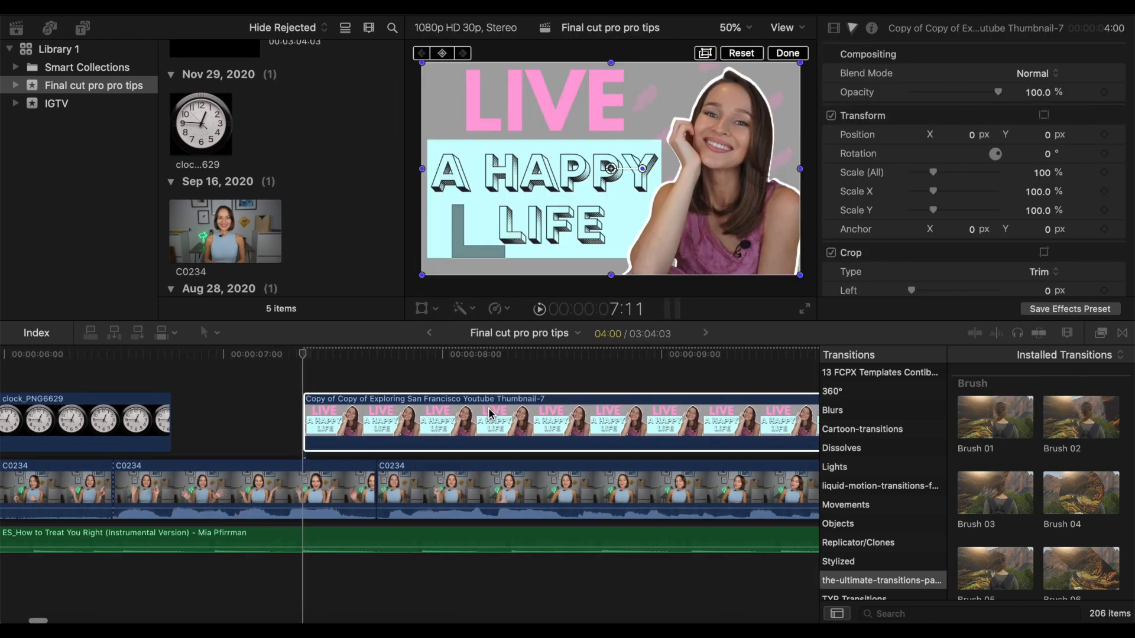
click(422, 275)
drag(422, 276, 609, 177)
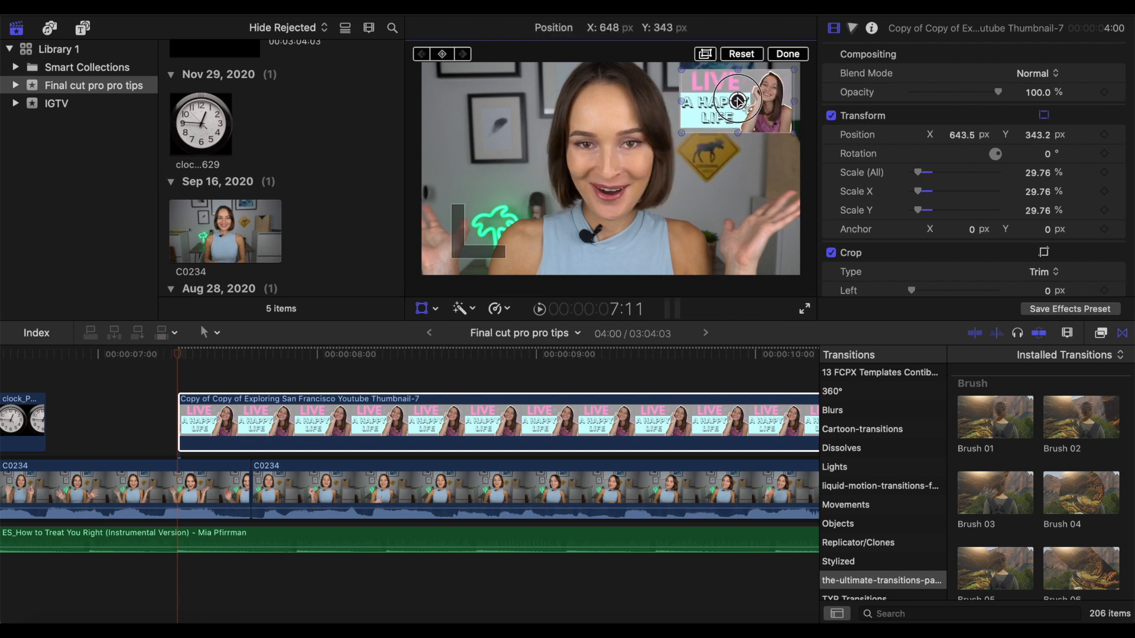
drag(649, 163, 678, 134)
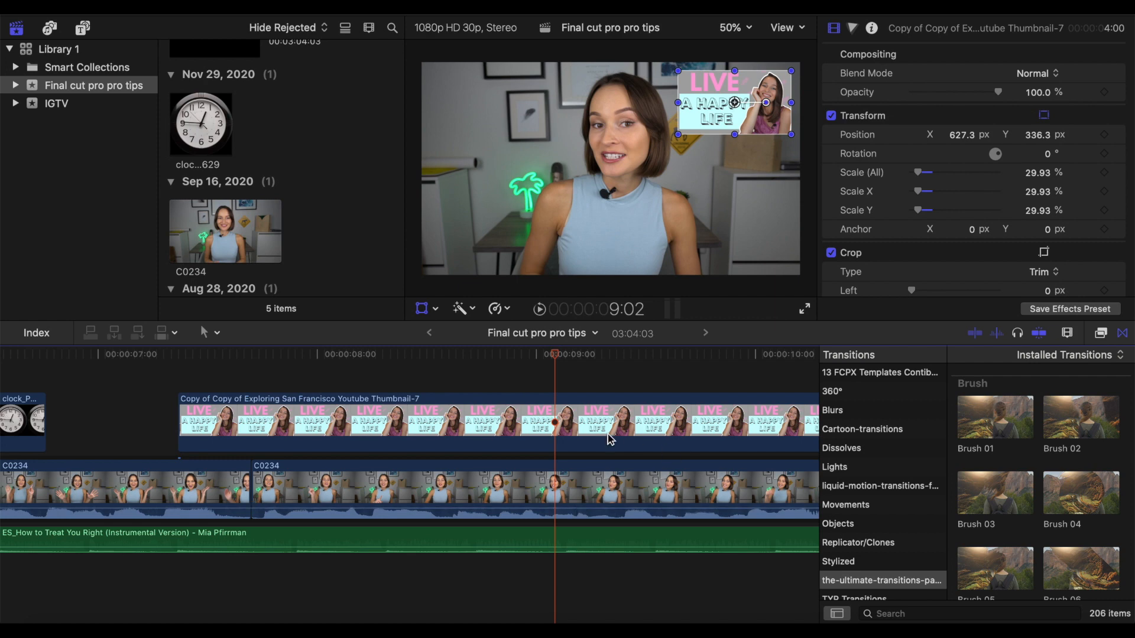
scroll(592, 473, right, 3)
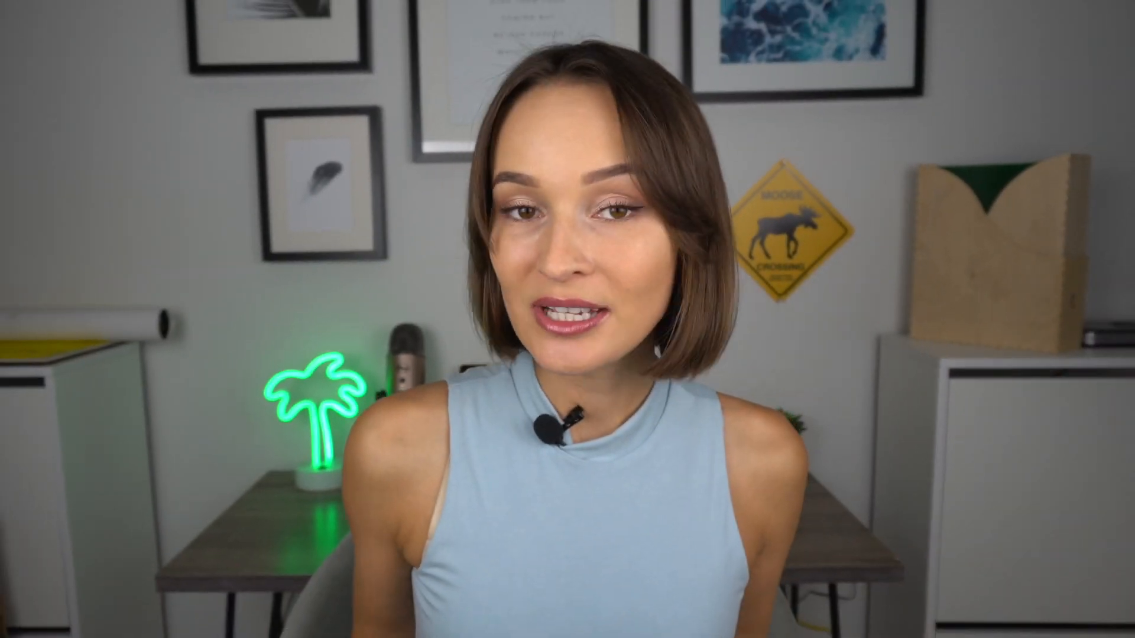